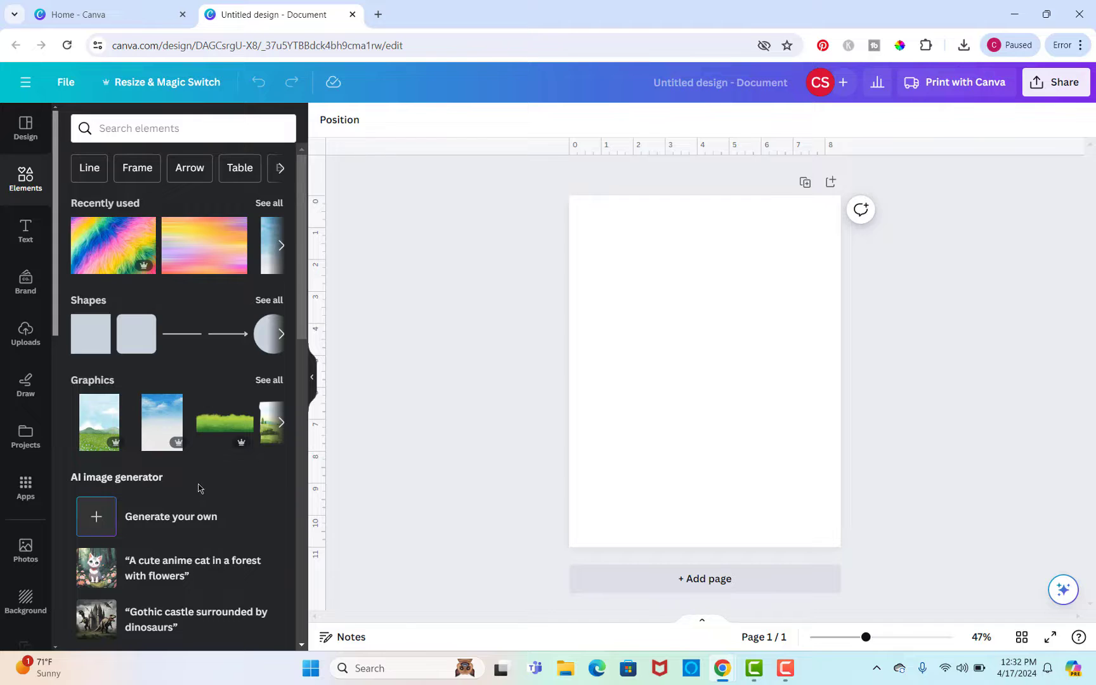
Generate AI images from the prompt "cute dog coloring page" with no style applied.
scroll(194, 487, down, 3)
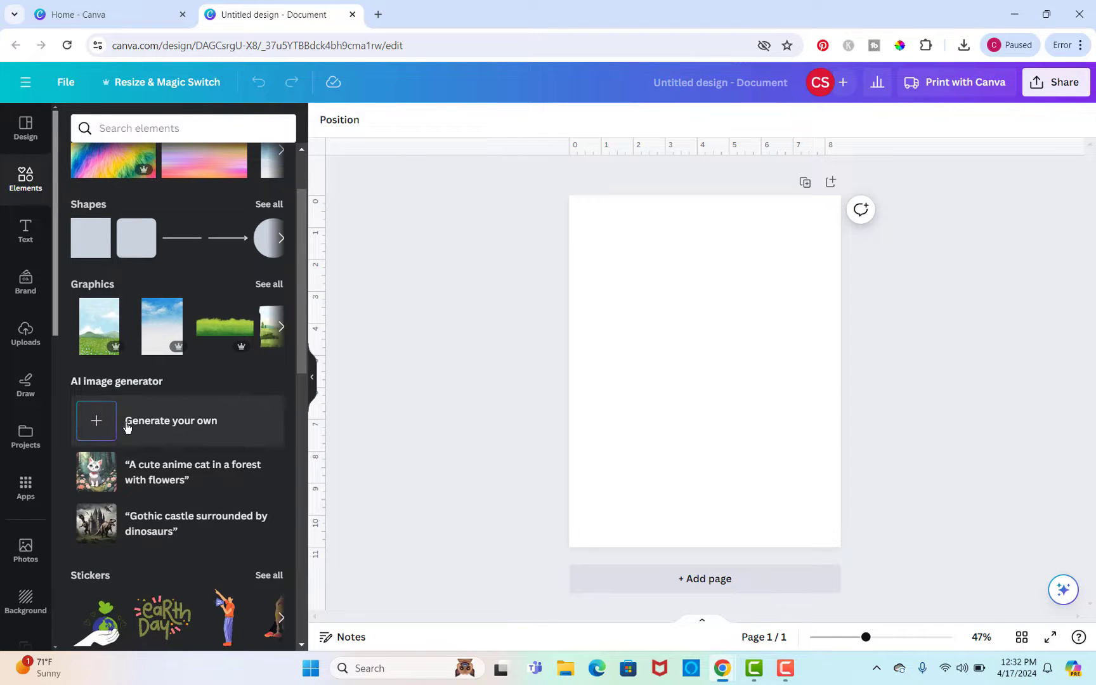
click(126, 429)
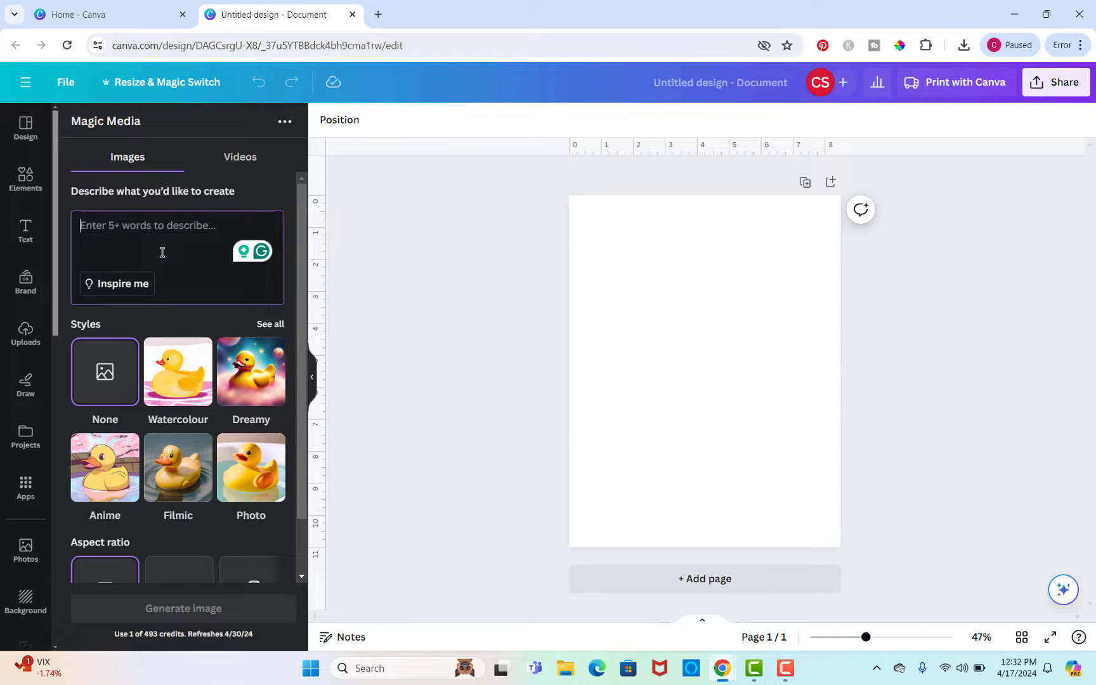
text(c)
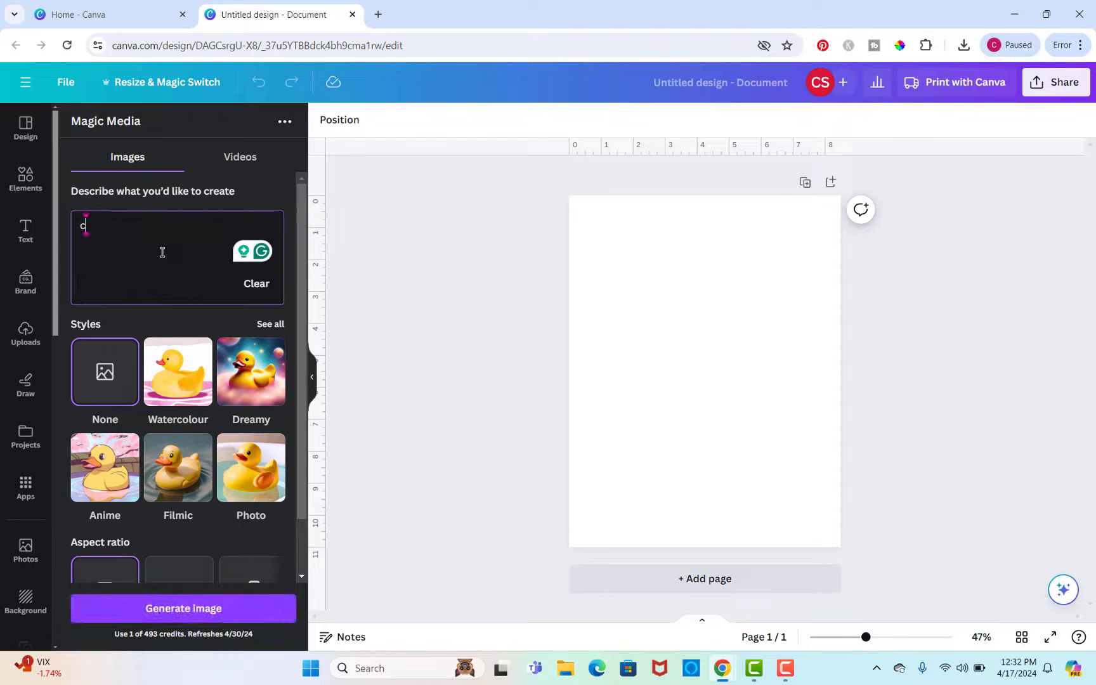
text(ute dog colorn)
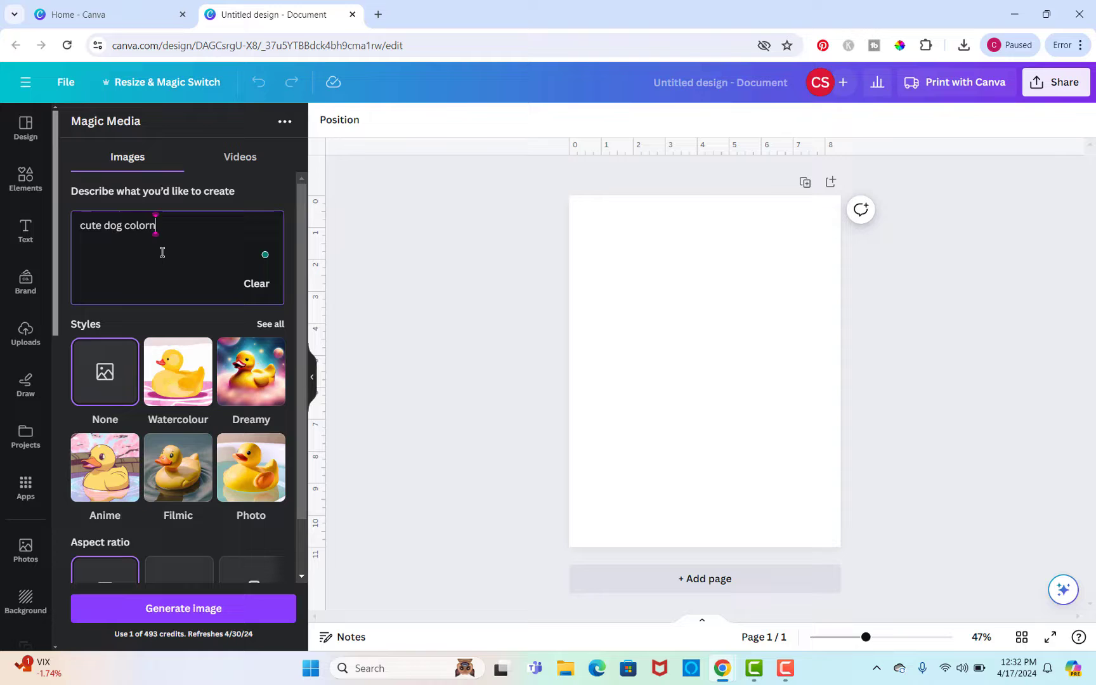
key(BackSpace)
text(ing page)
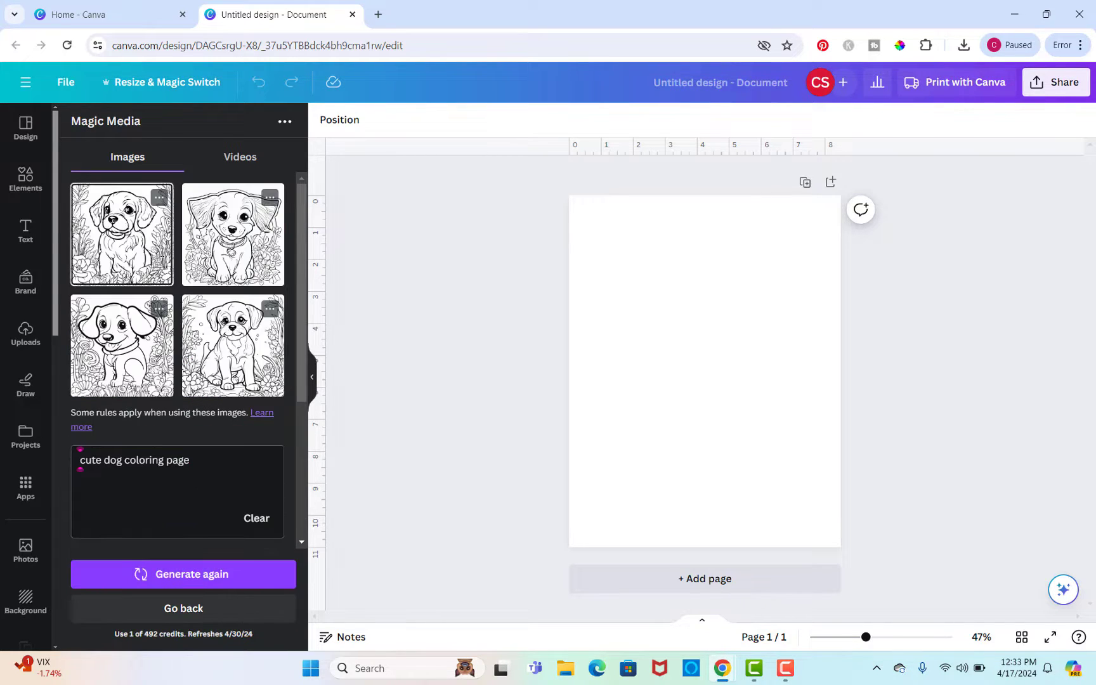
click(123, 239)
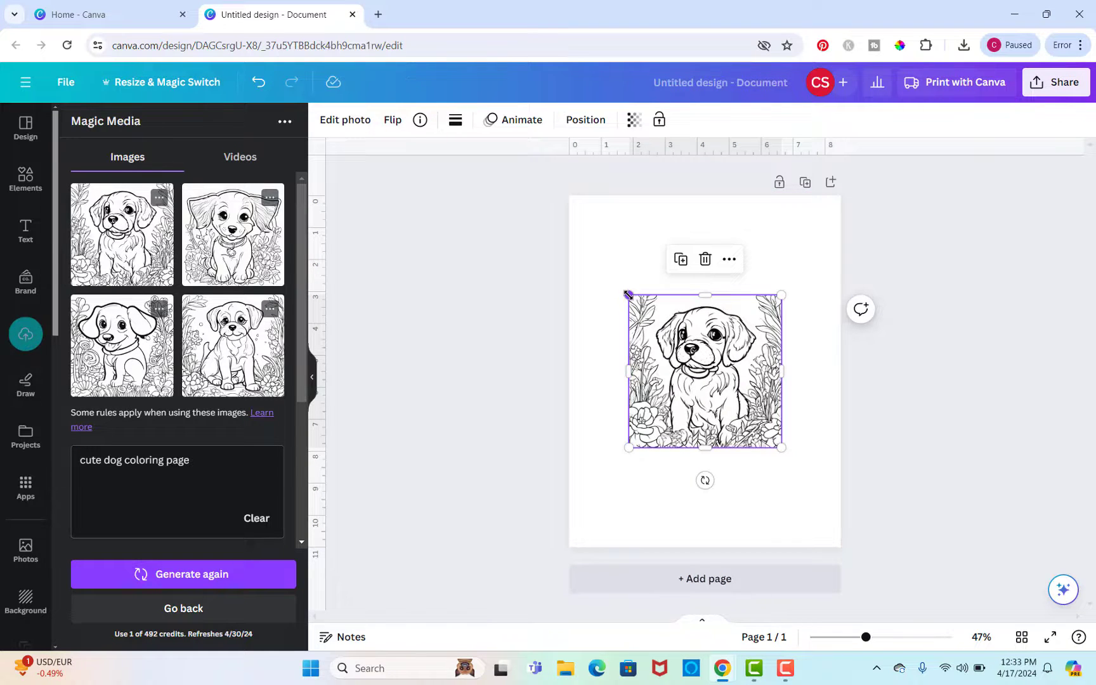
drag(628, 294, 578, 207)
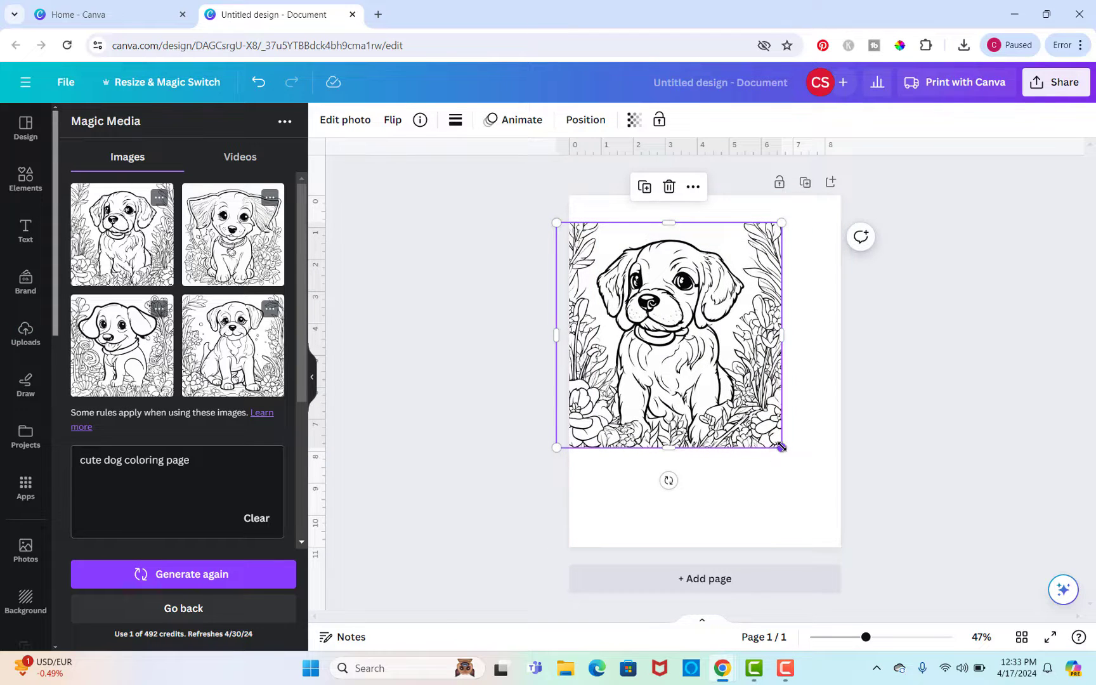
drag(782, 447, 898, 565)
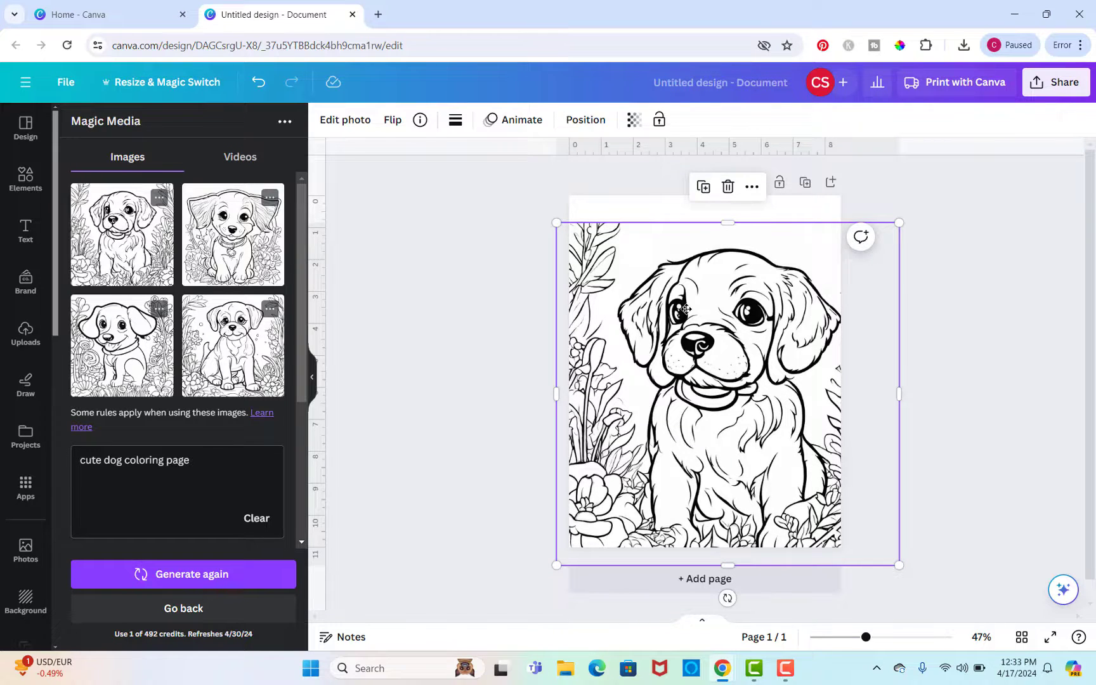
drag(685, 308, 683, 315)
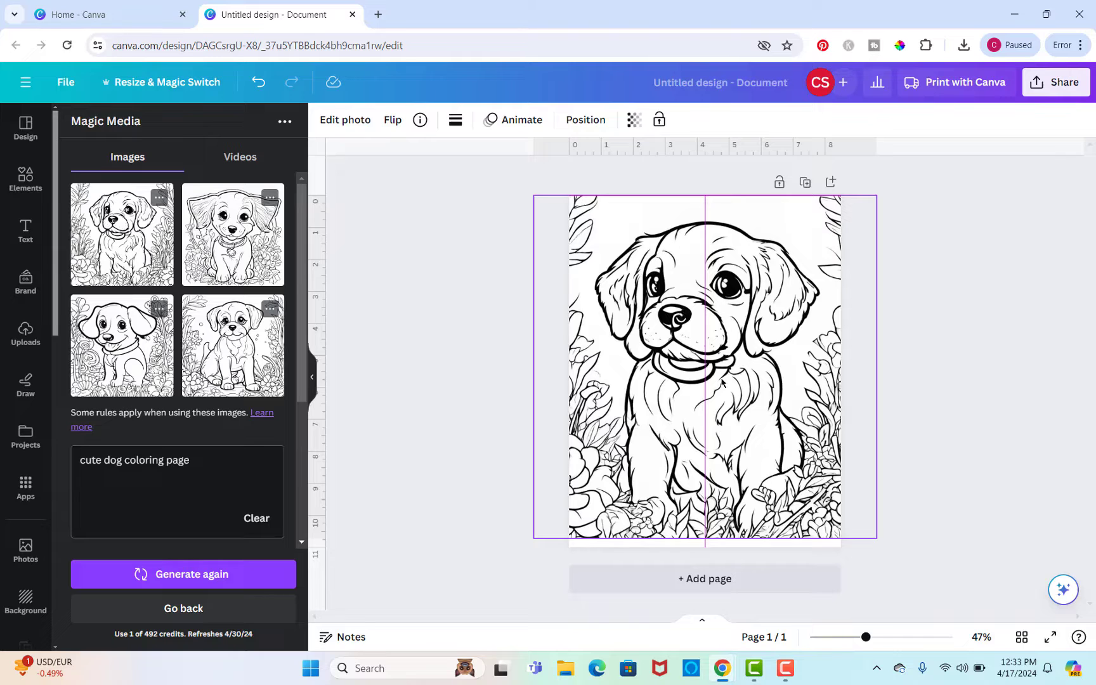
drag(722, 381, 724, 382)
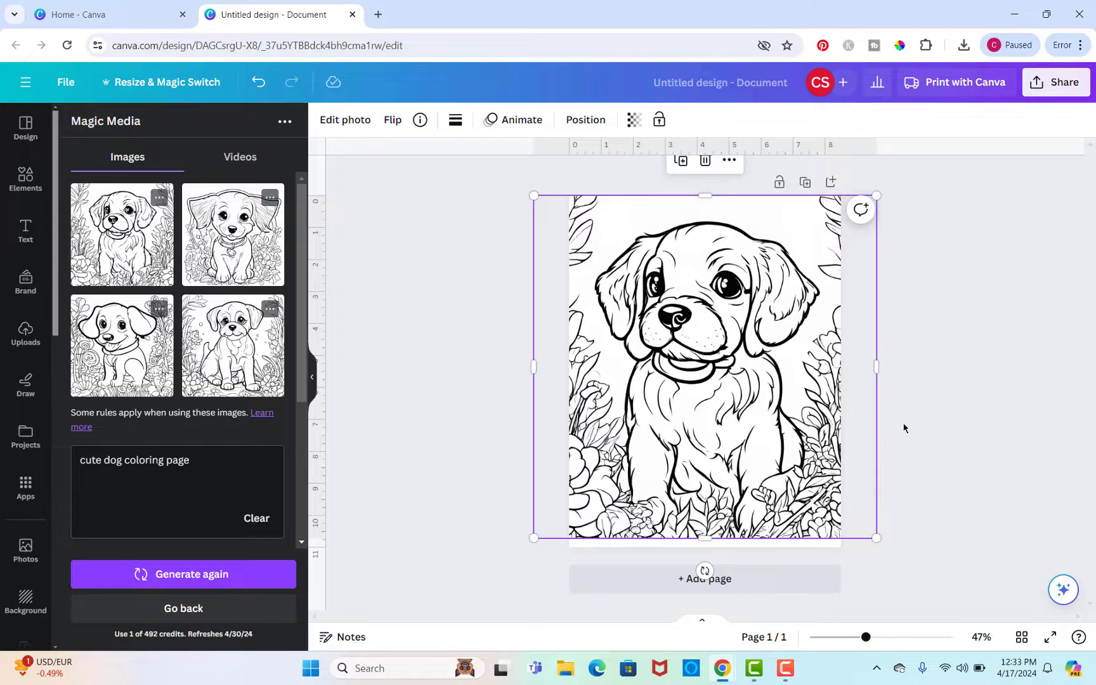
click(705, 162)
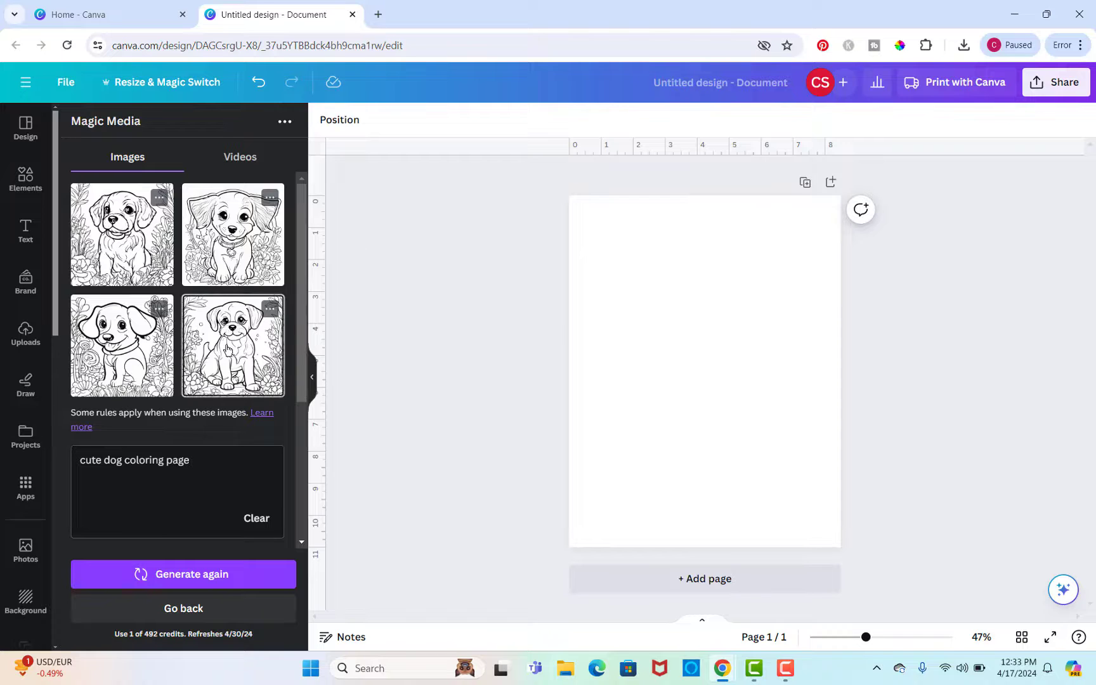
Insert the generated image of the full-body sitting puppy and size it to 8.5 by 8.5, flush with the page's upper edge.
click(227, 349)
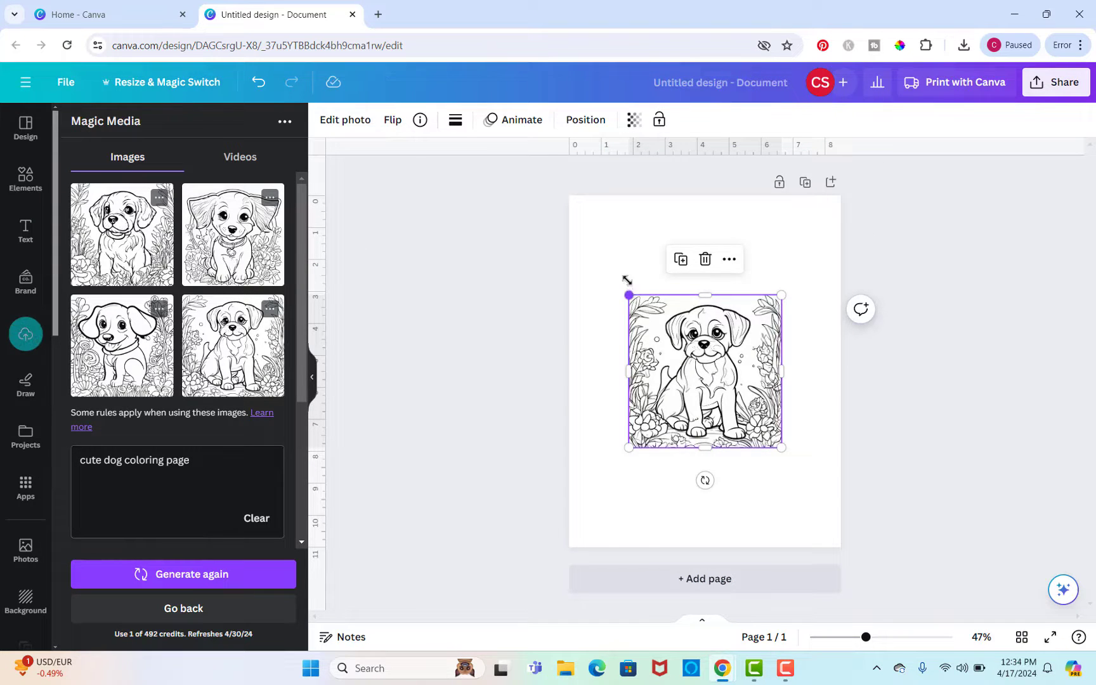
drag(629, 295, 577, 205)
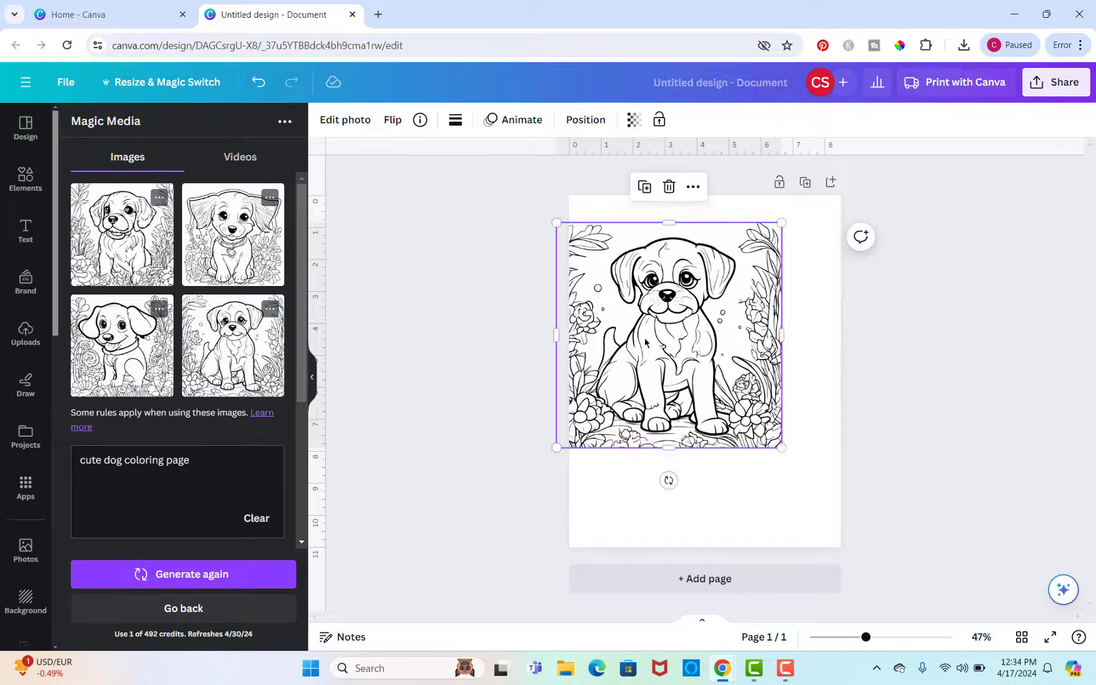
drag(659, 352, 675, 323)
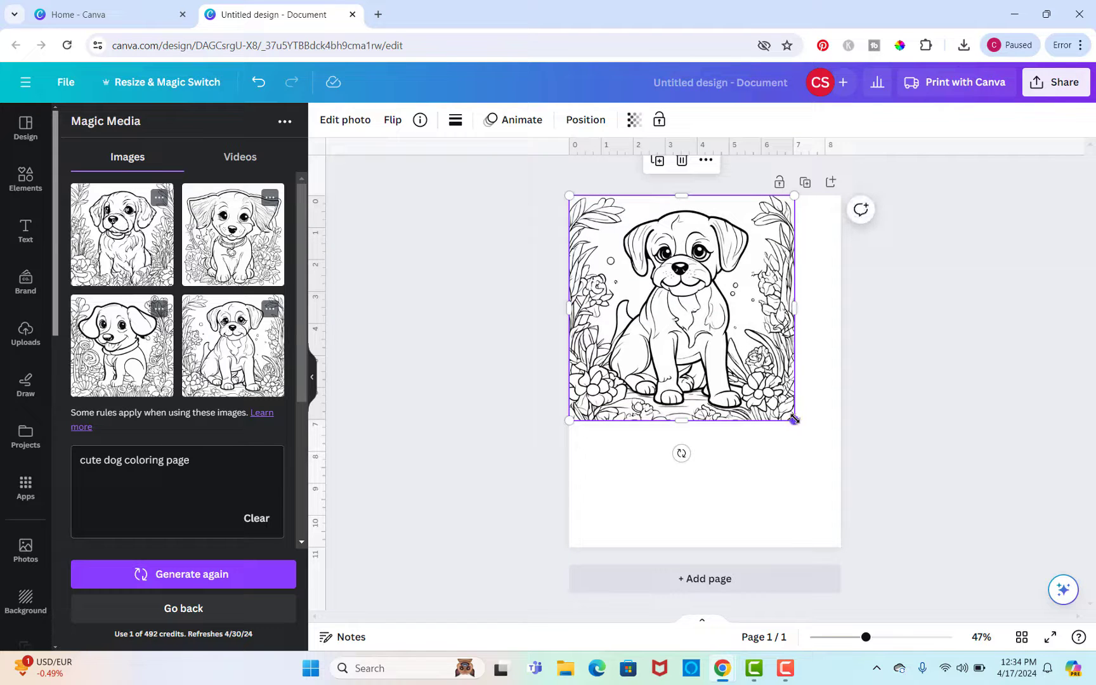
drag(794, 419, 841, 468)
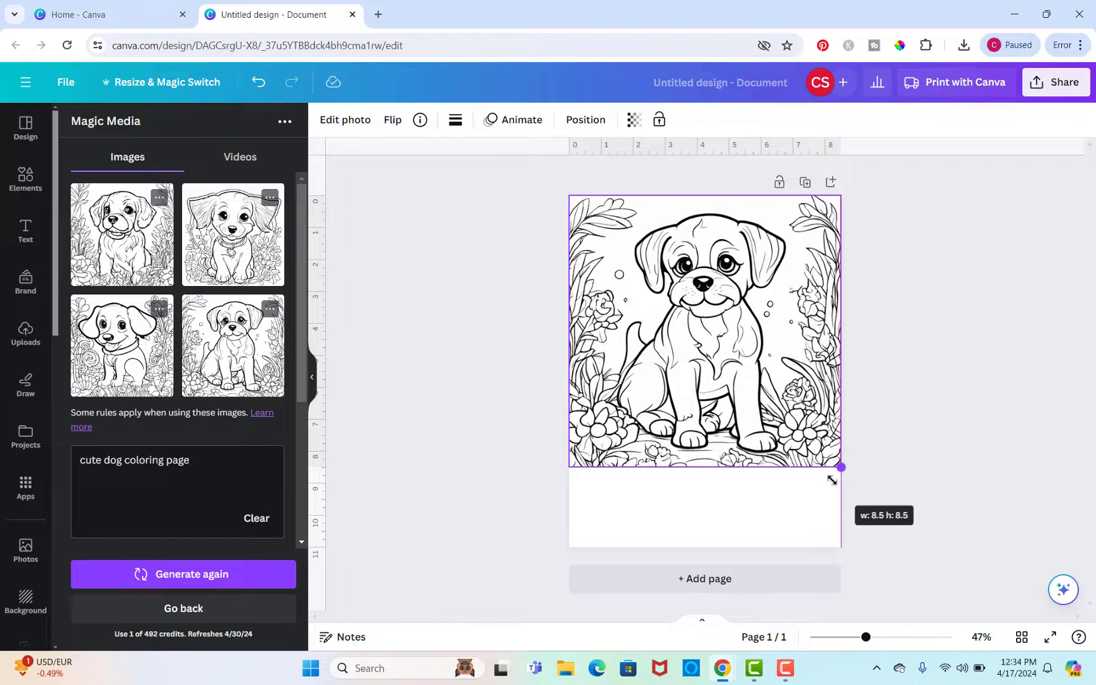
drag(832, 480, 832, 474)
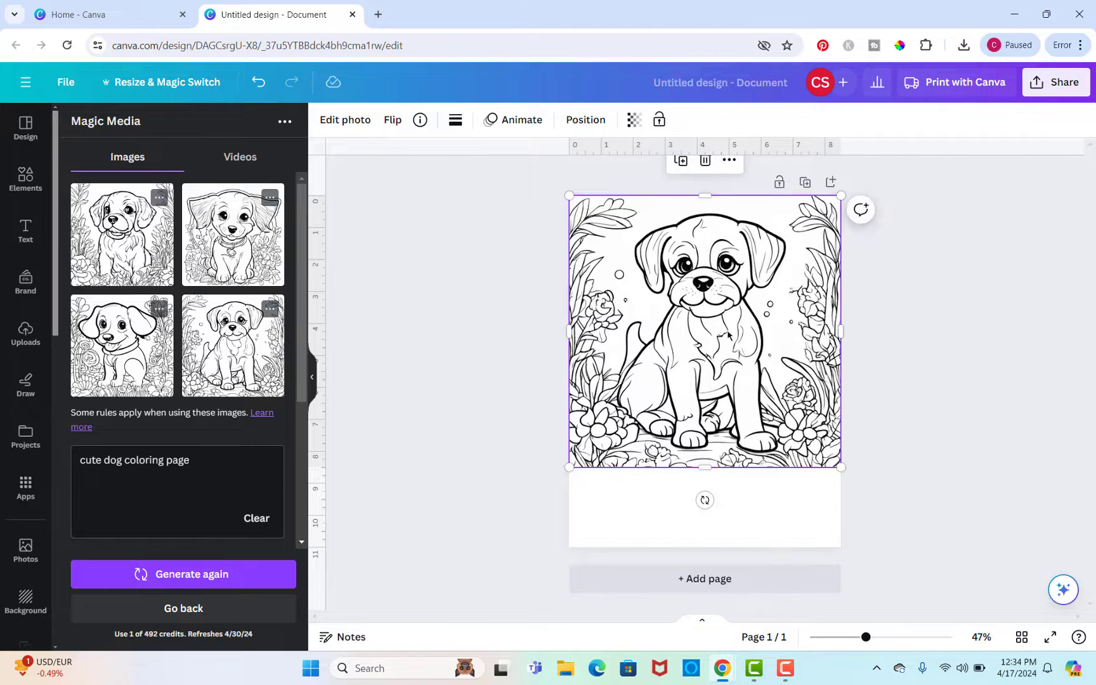
Try enlarging the puppy image past the side edges of the page and centring it.
drag(723, 314, 723, 358)
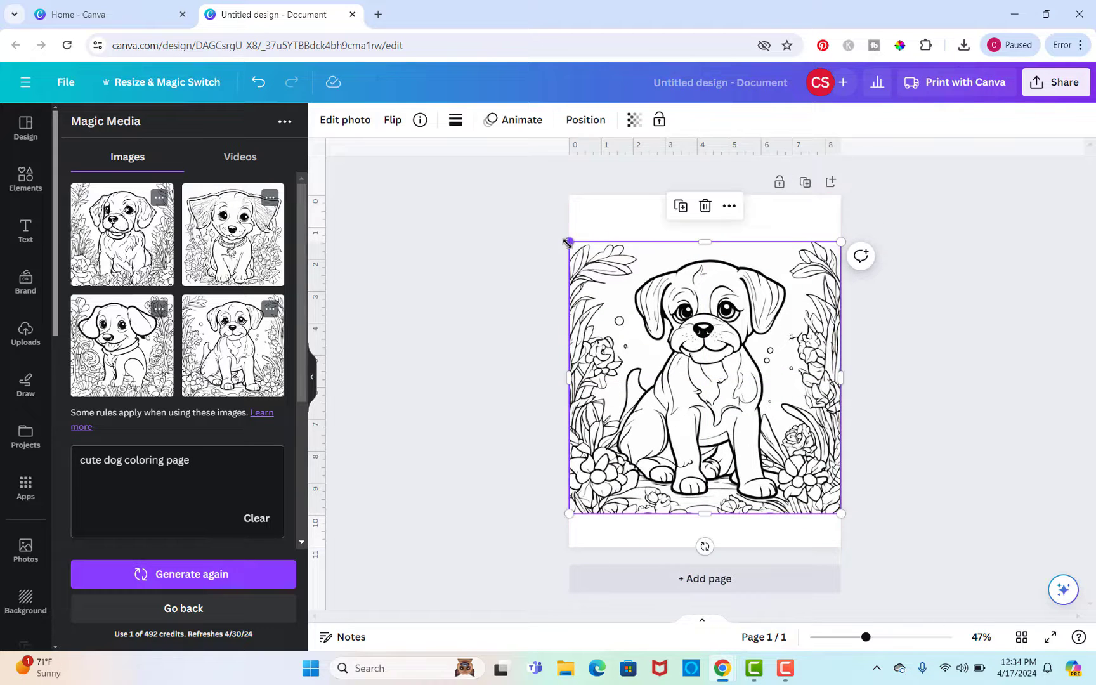
drag(569, 242, 512, 184)
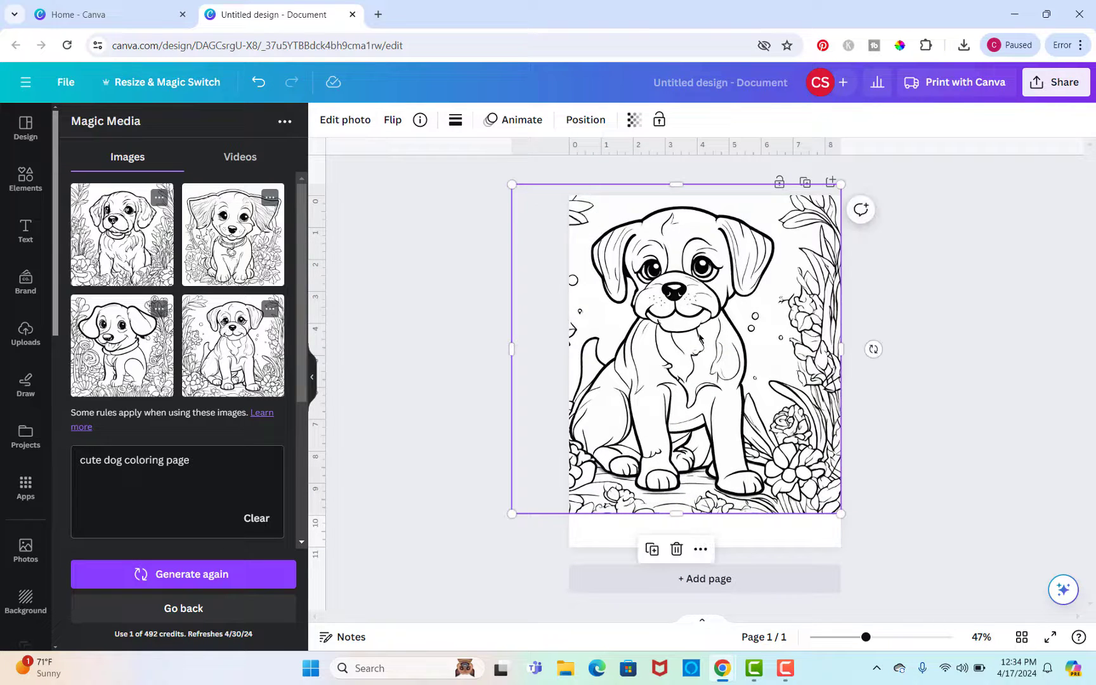
drag(701, 337, 716, 357)
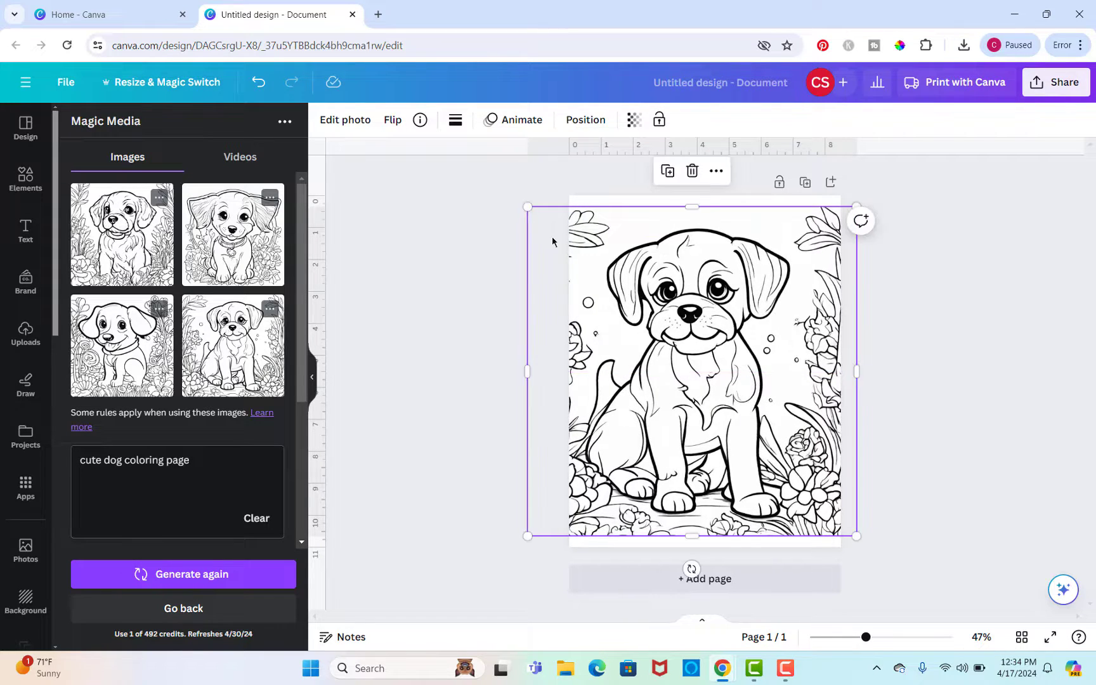
Shrink the puppy image to the page width and place it low on the page, leaving blank space above it.
drag(525, 203, 595, 250)
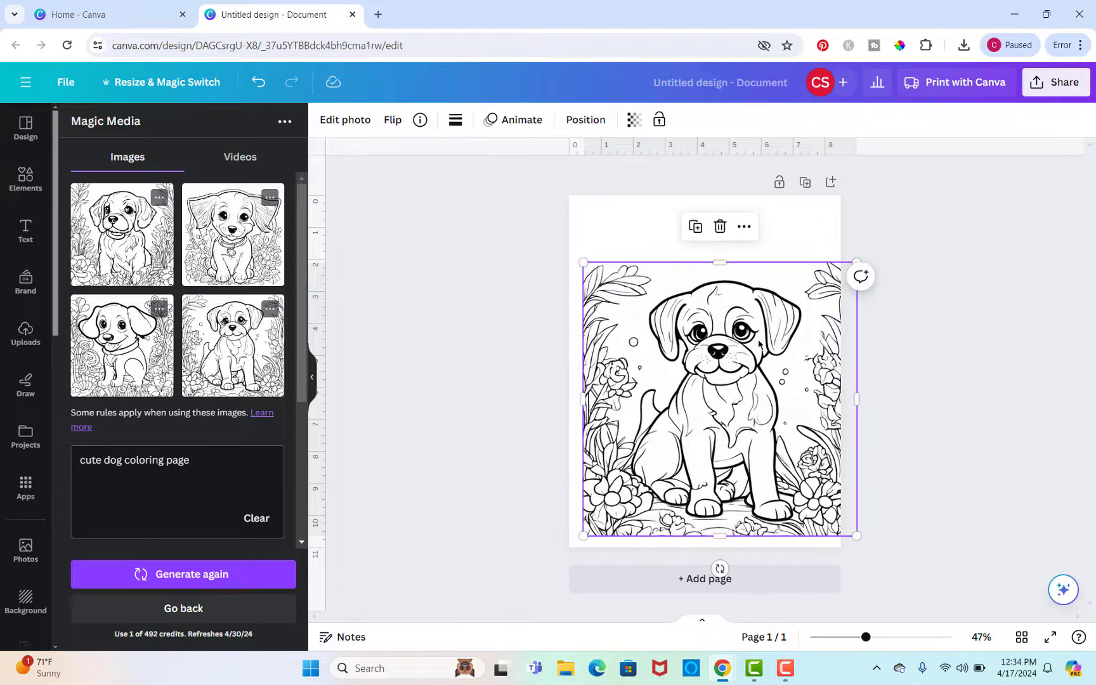
mouse_move(760, 343)
mouse_down()
mouse_move(740, 335)
mouse_move(743, 353)
mouse_move(742, 339)
mouse_up()
key(Escape)
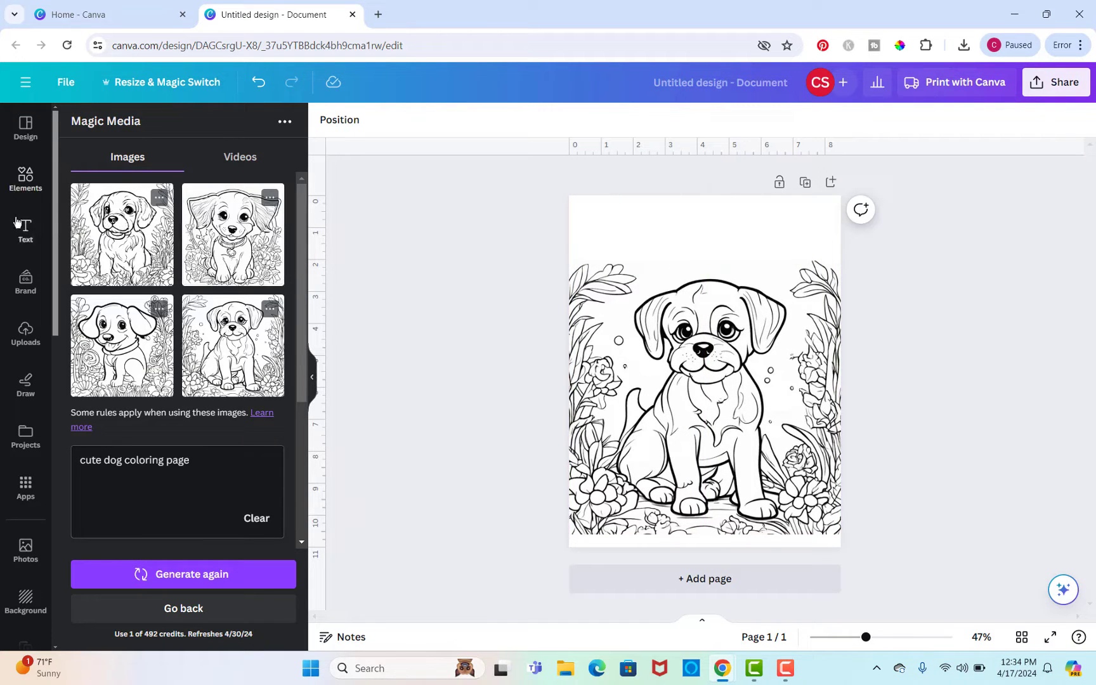
Add a heading text box to the page and set its font to Anton.
click(24, 235)
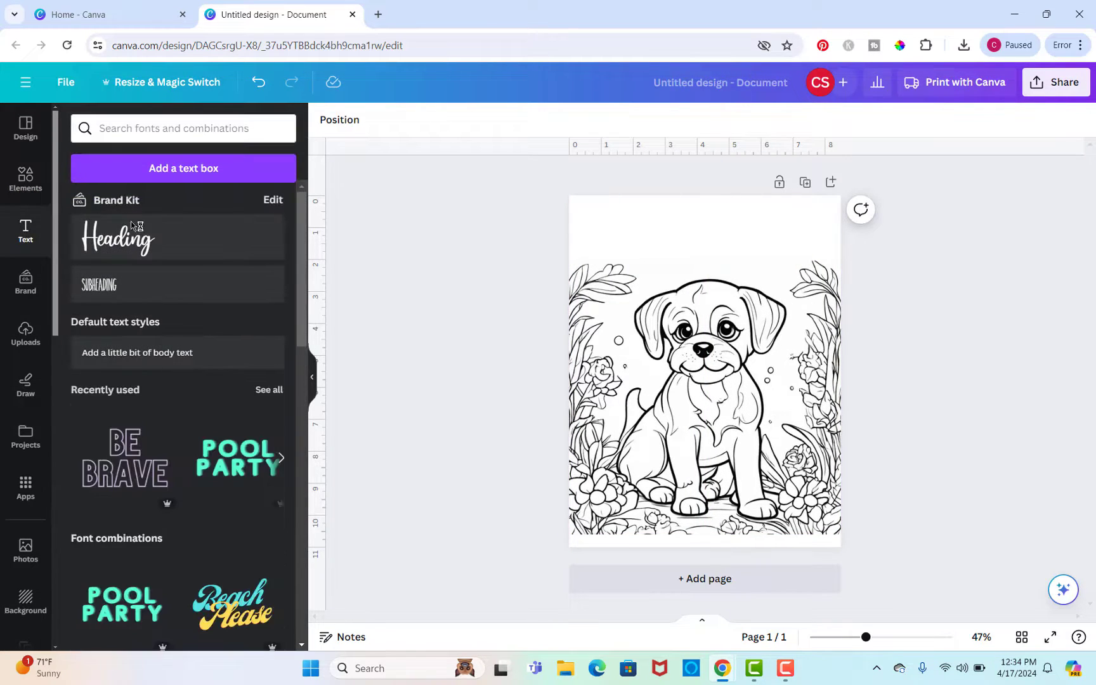
click(149, 241)
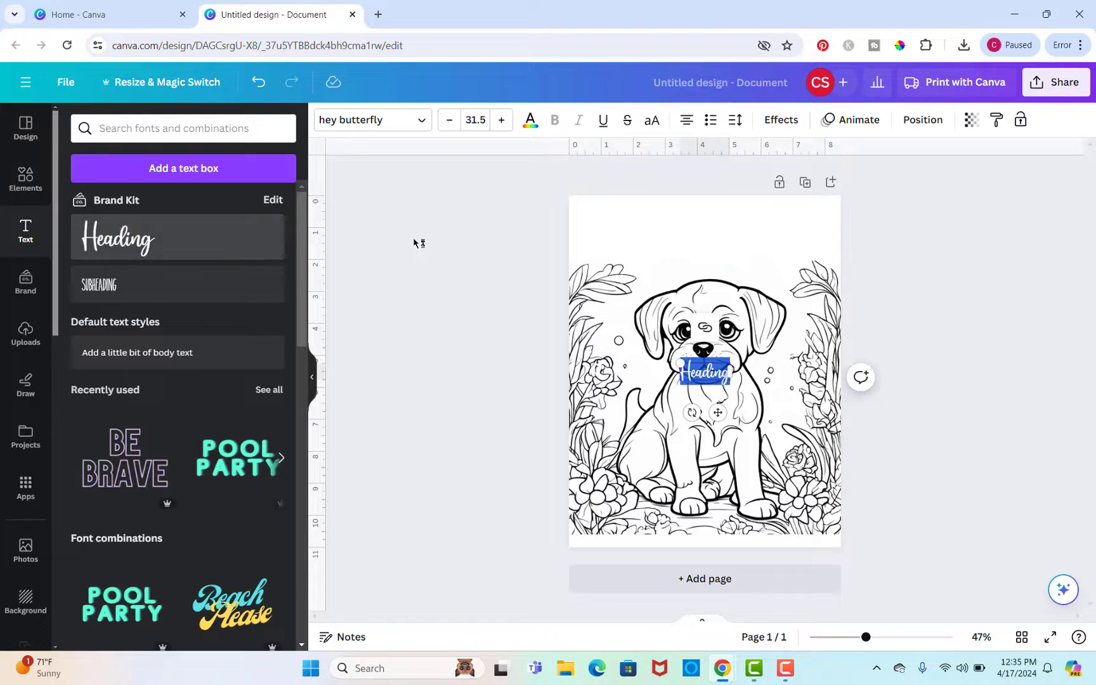
click(423, 123)
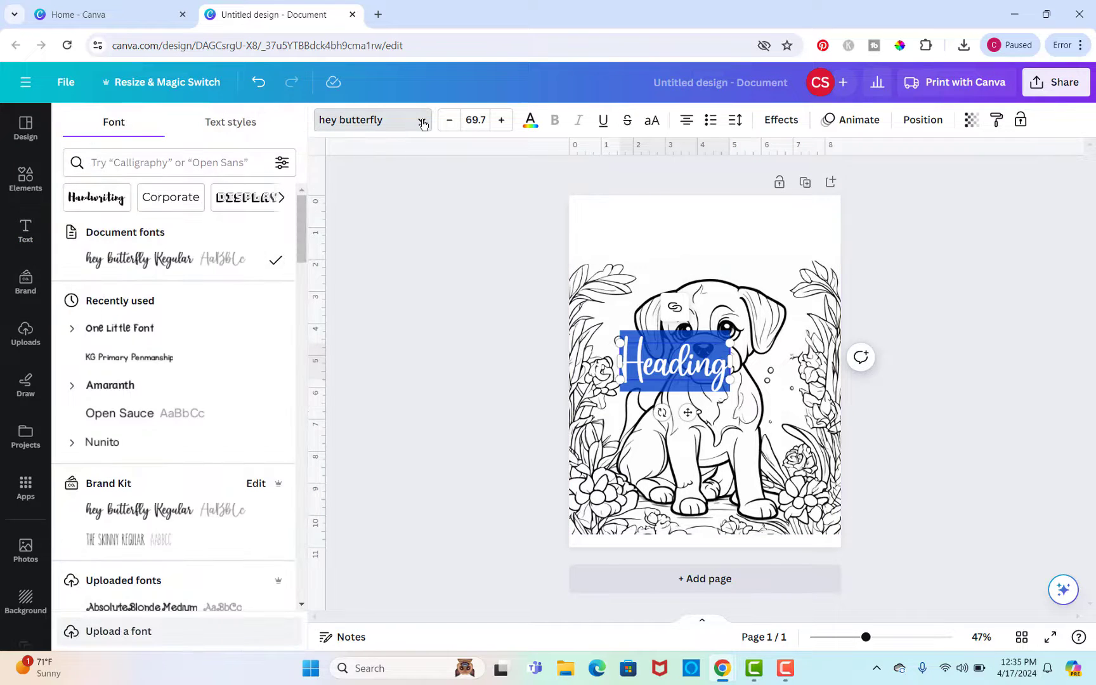
scroll(176, 416, down, 3)
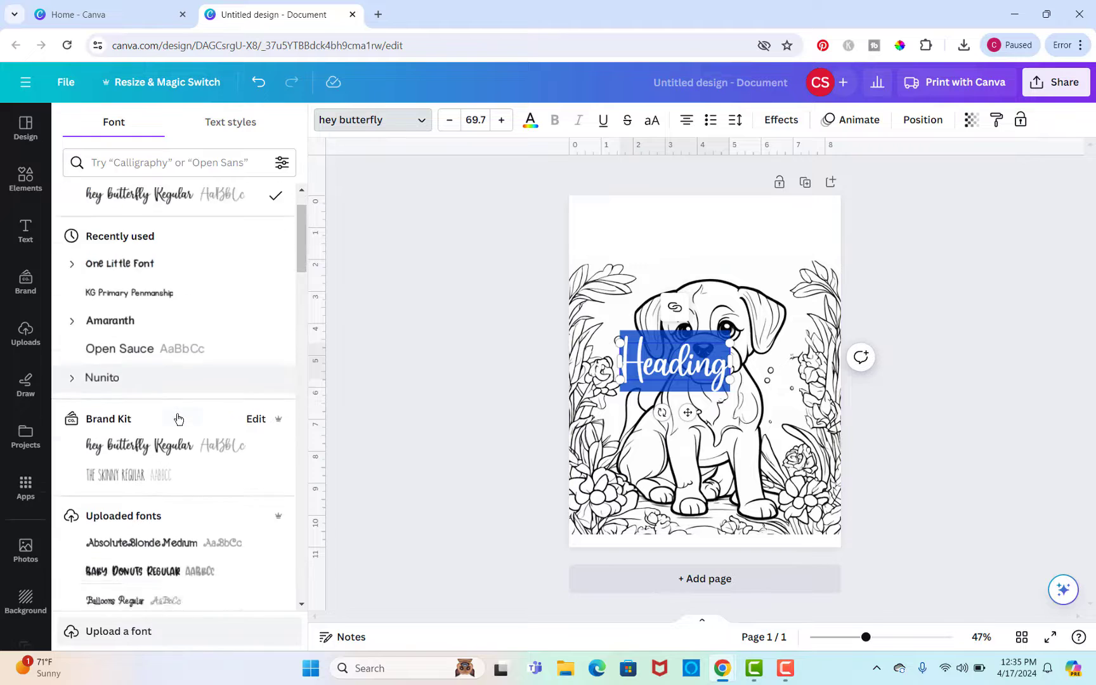
scroll(178, 419, down, 10)
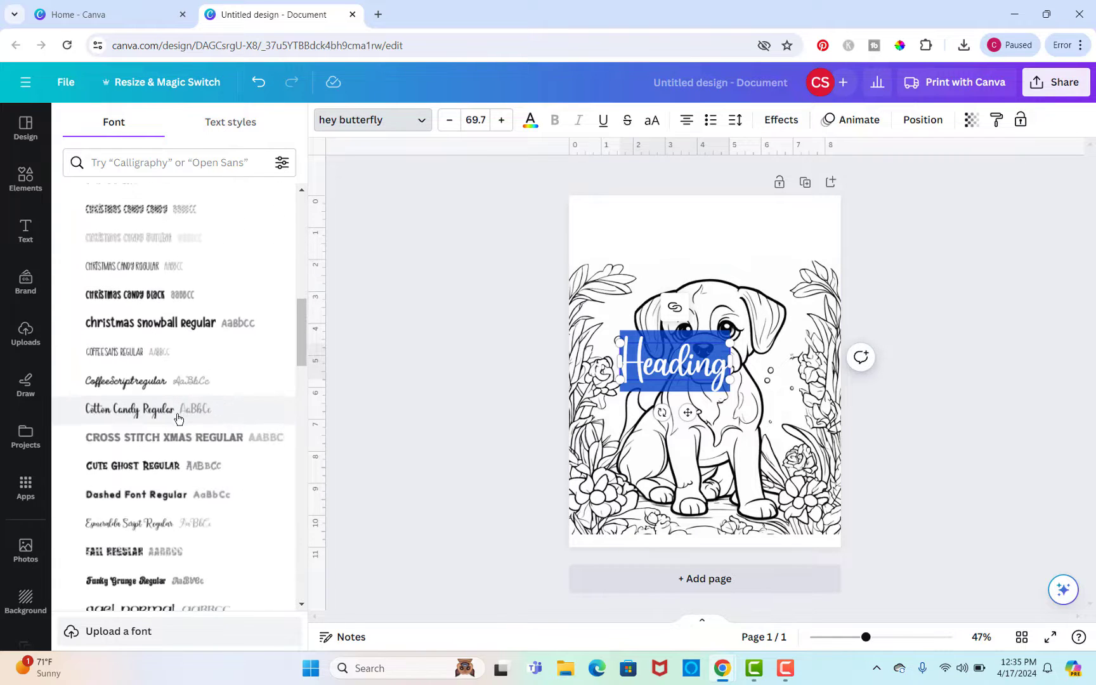
scroll(178, 419, down, 8)
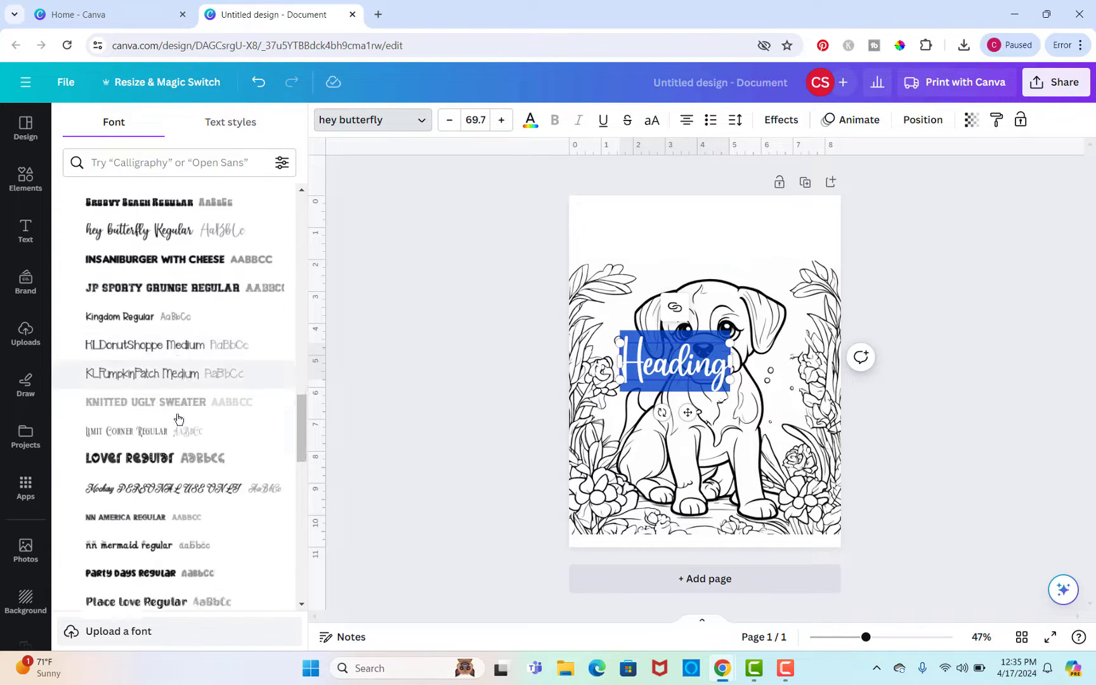
scroll(178, 419, down, 10)
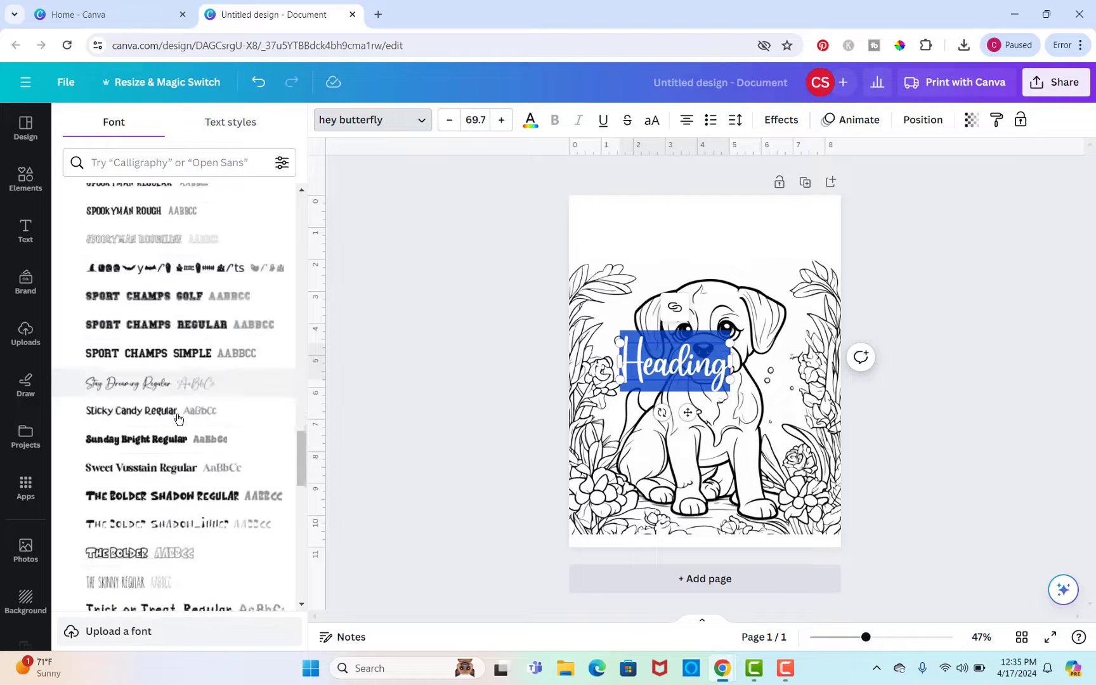
scroll(178, 418, down, 12)
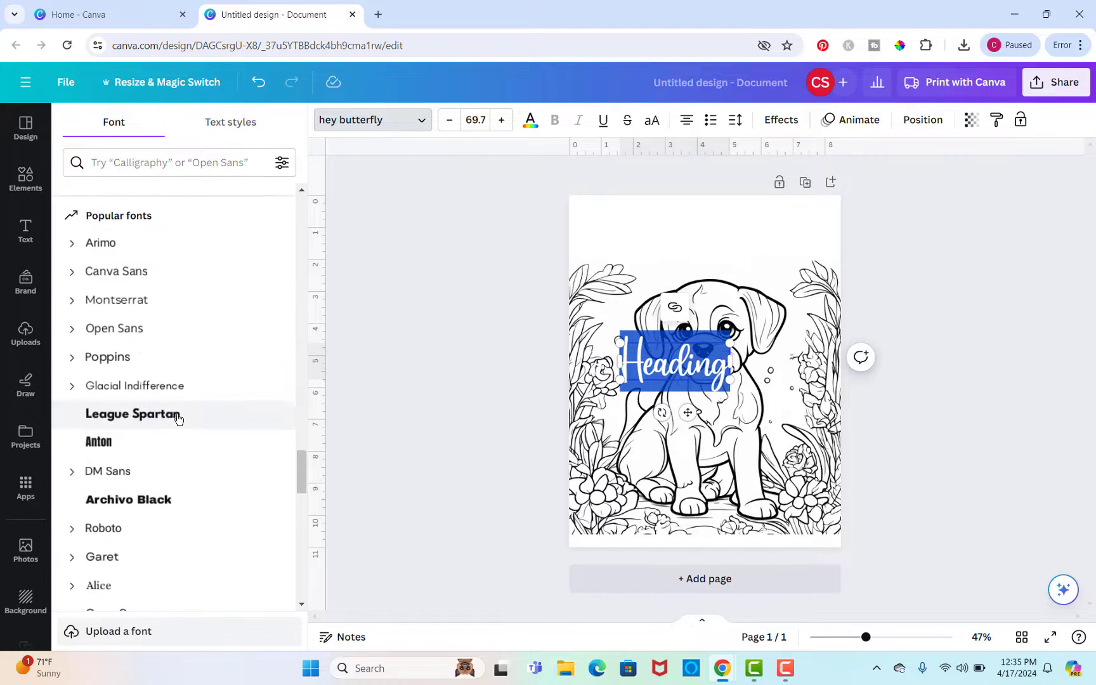
scroll(178, 419, down, 3)
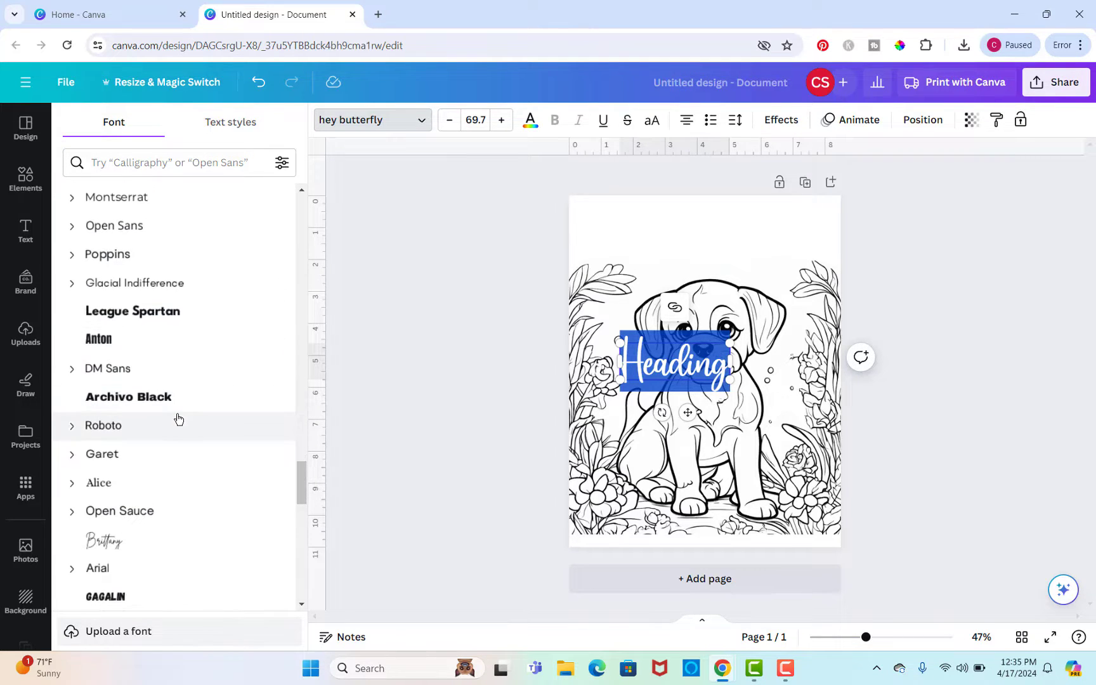
click(102, 340)
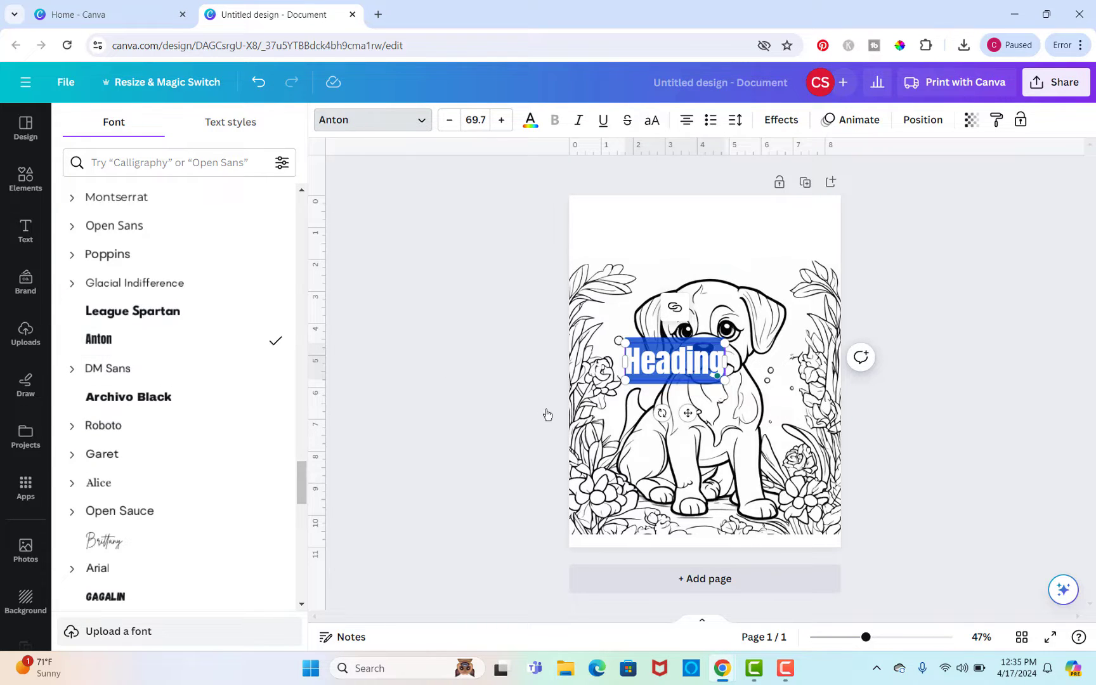
Apply the Outline effect to the heading with a black outline color.
click(783, 124)
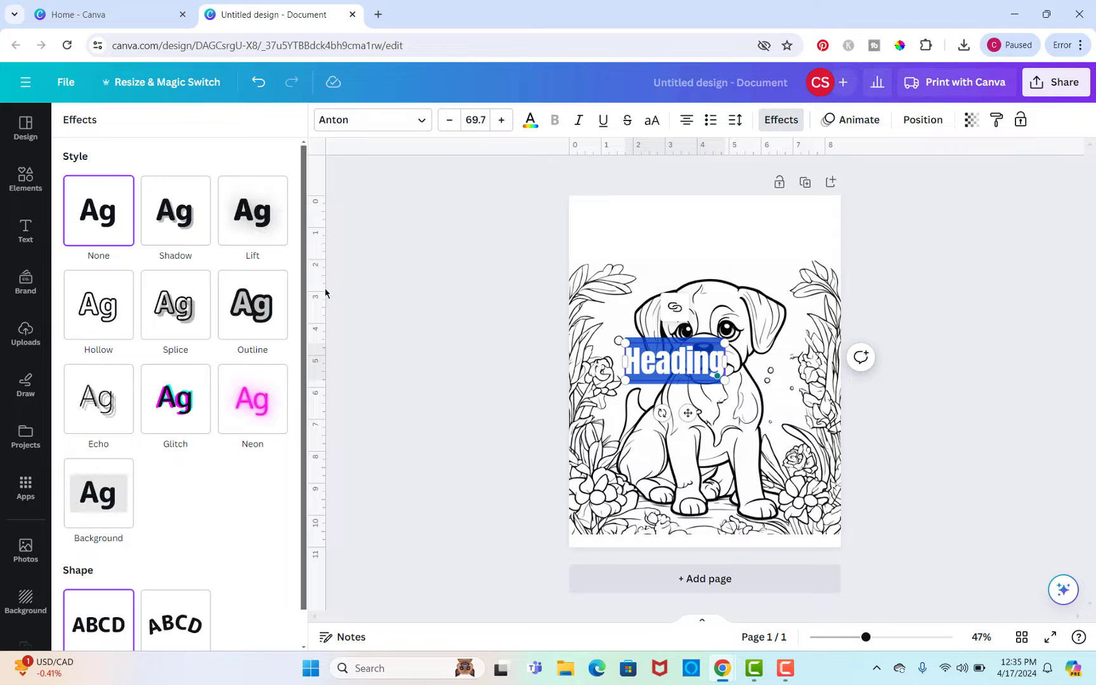
click(257, 317)
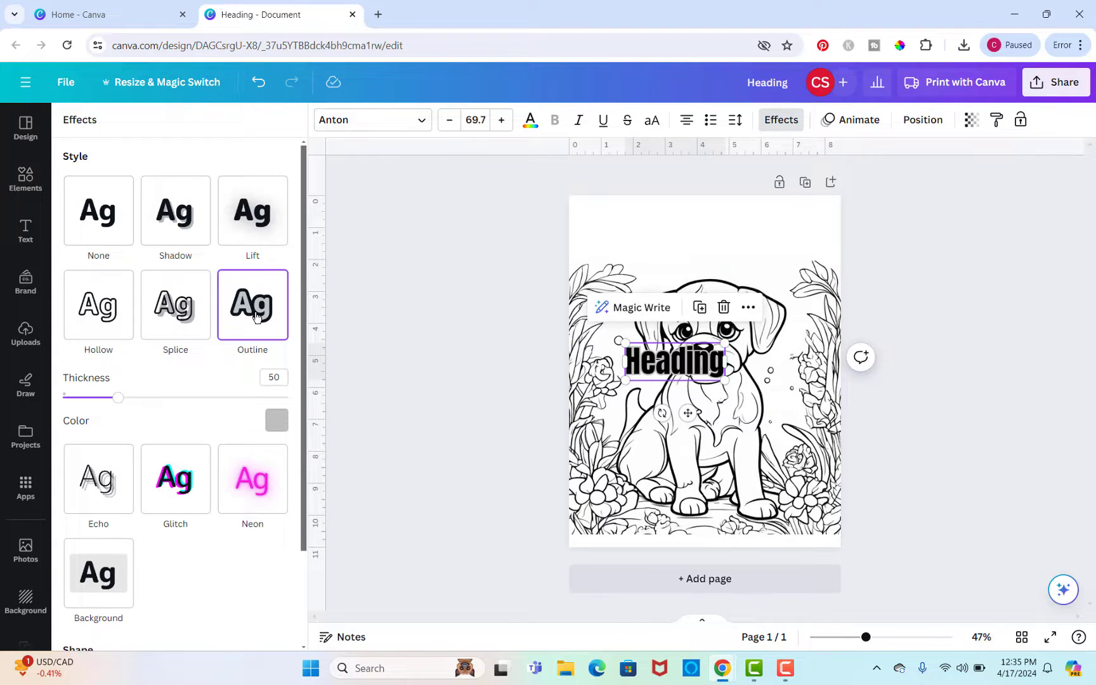
click(277, 422)
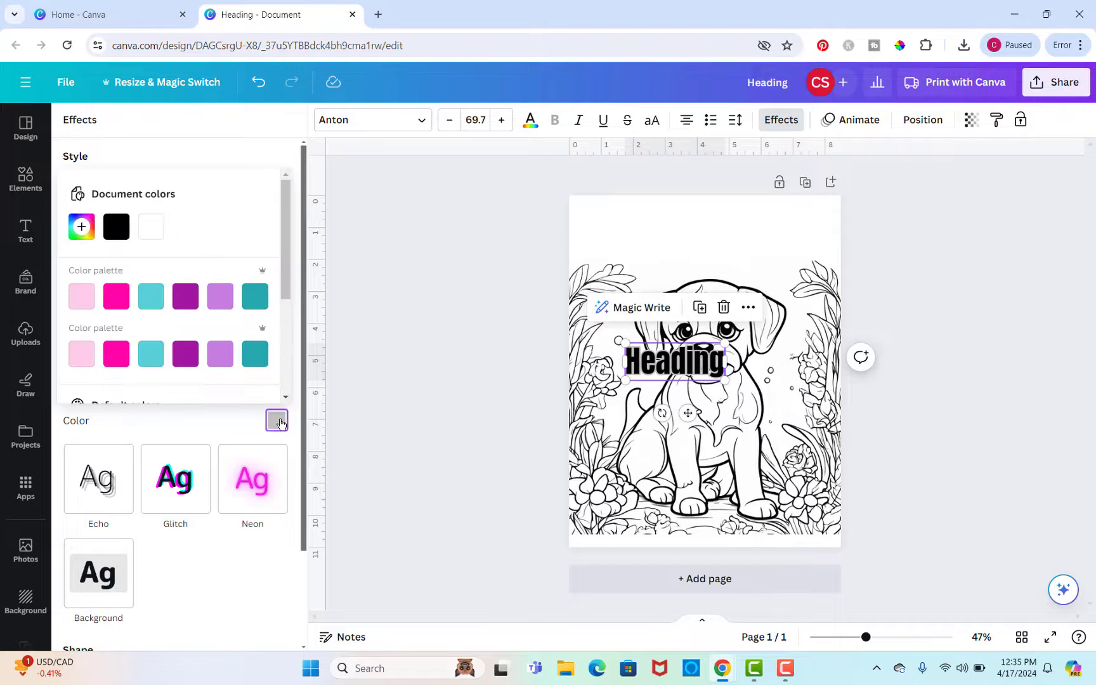
click(115, 232)
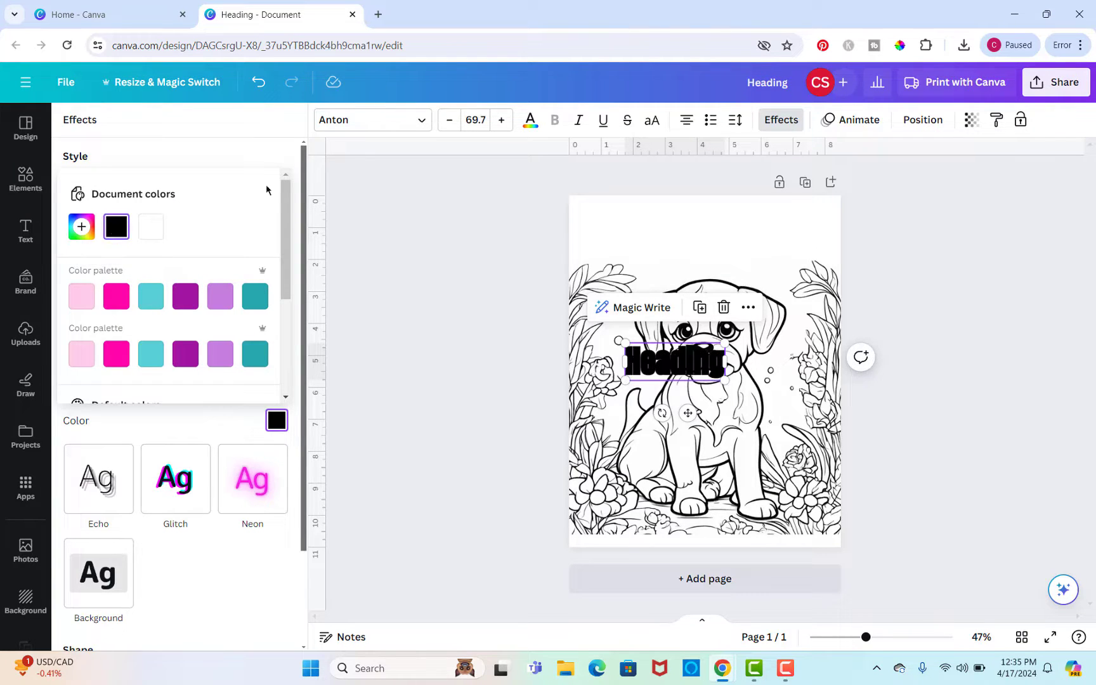
Change the heading's text color to white (#ffffff), then enlarge it and place it above the puppy.
click(531, 122)
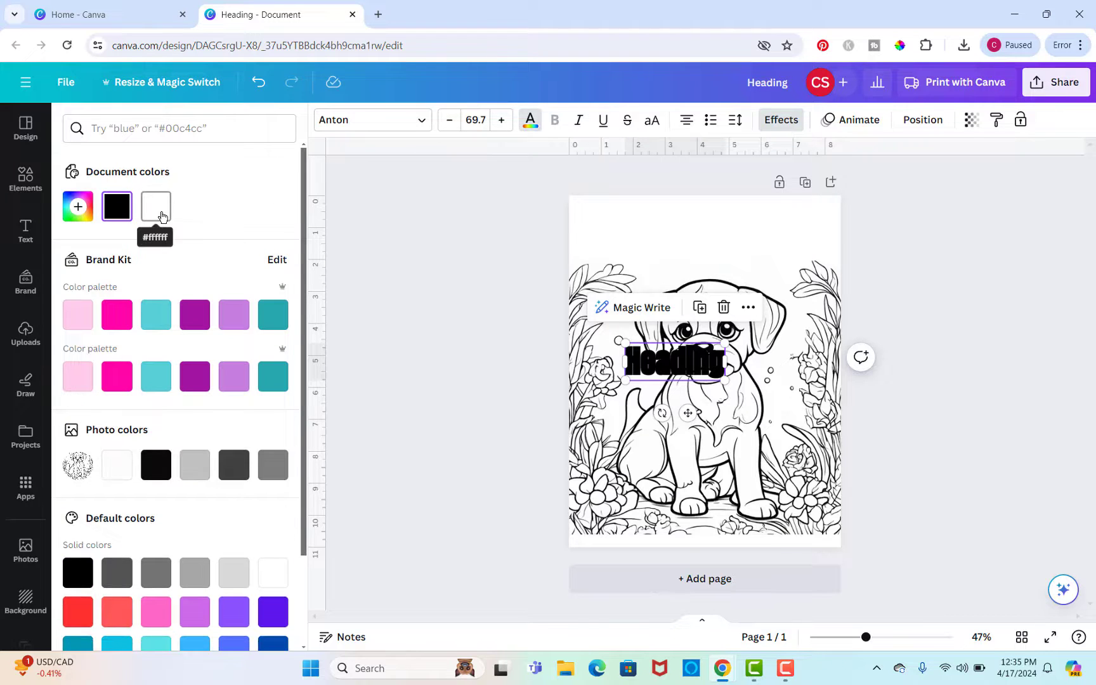
click(161, 217)
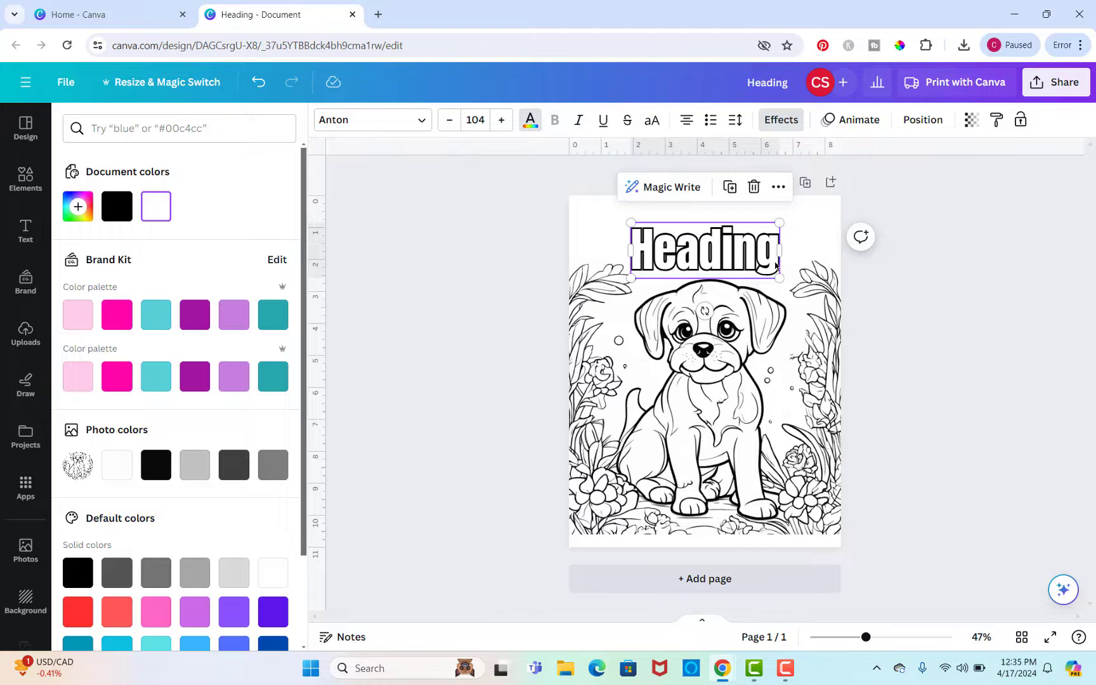
Replace the heading text with "You're doggone cute!" and fit it on one line above the puppy image.
double_click(776, 265)
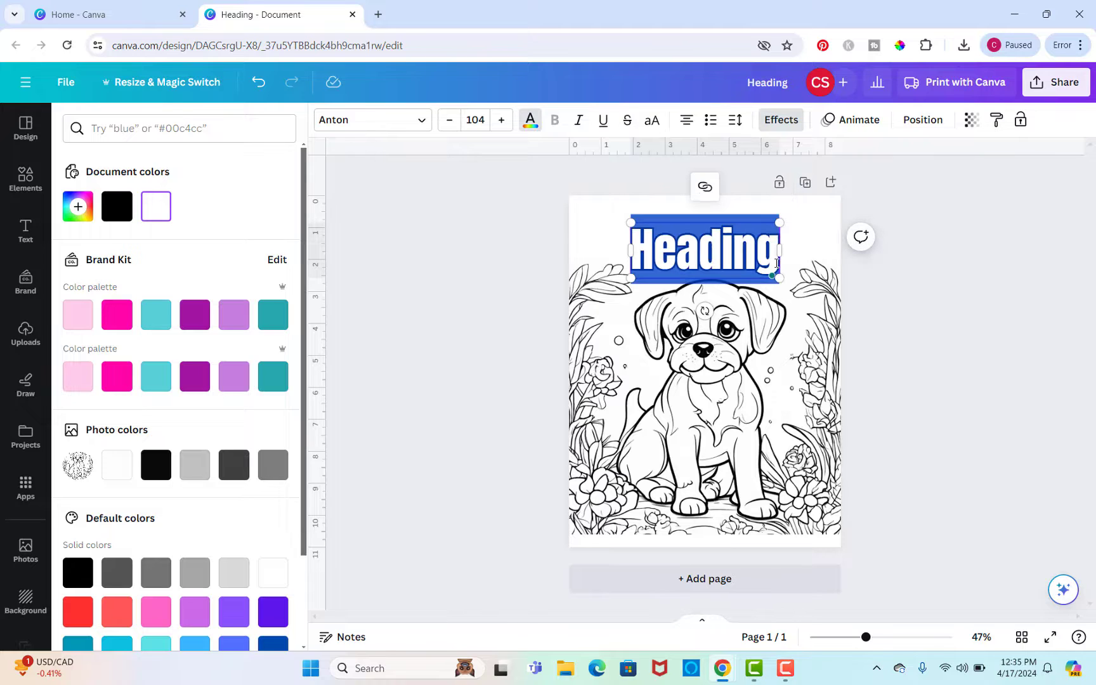
text(Y)
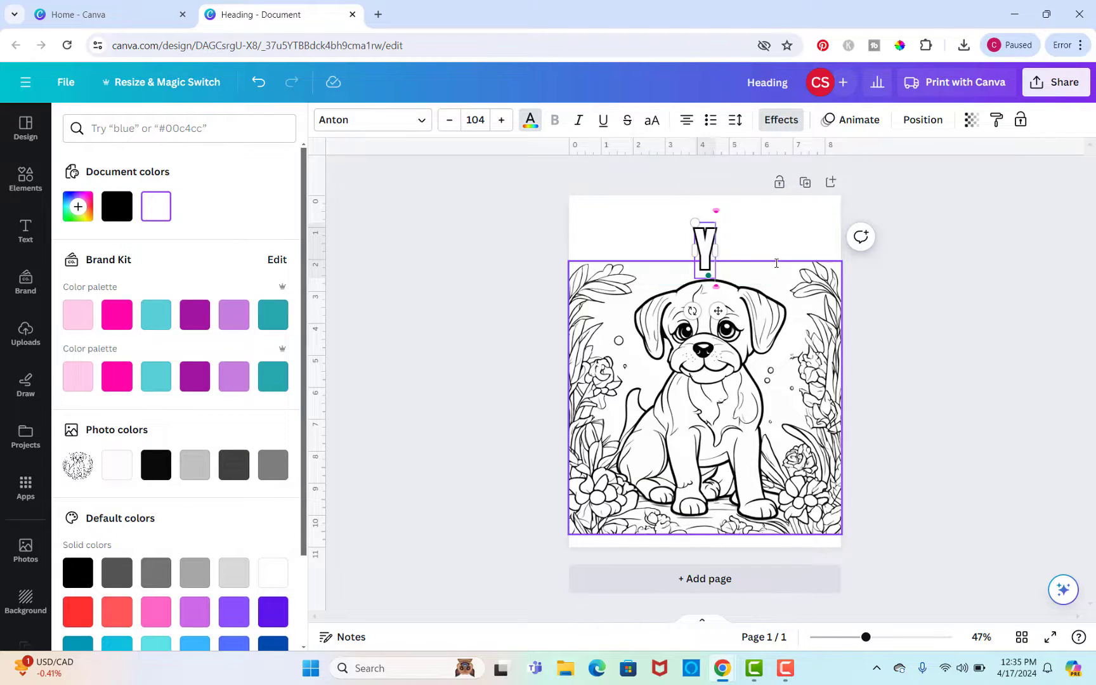
text(ou're)
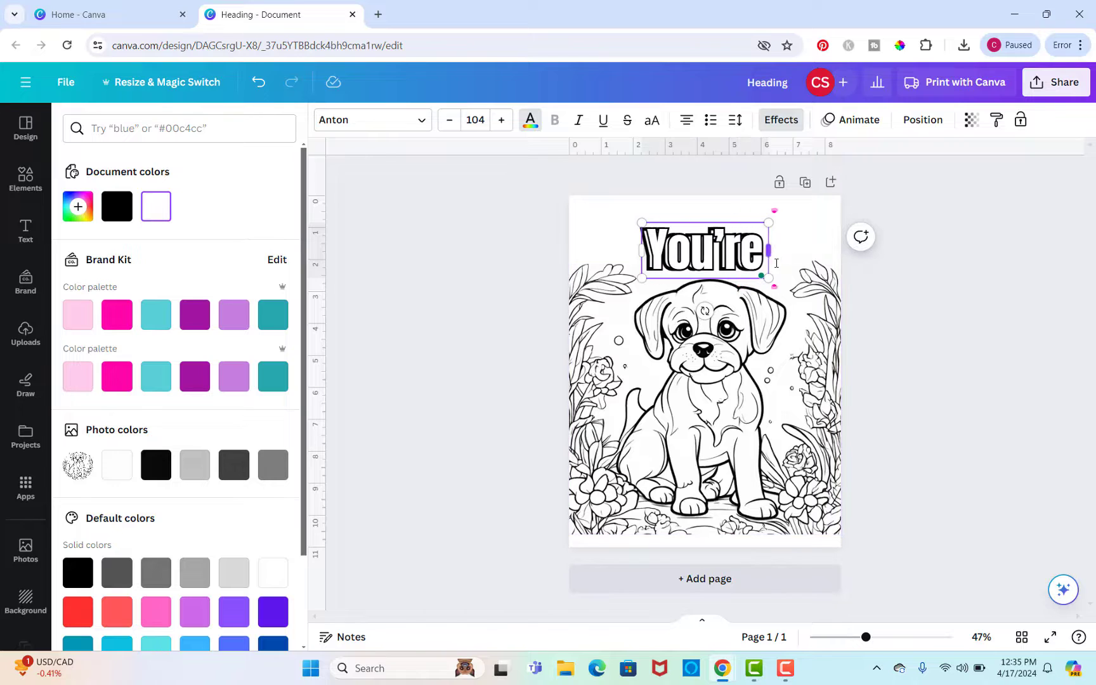
text( doggone)
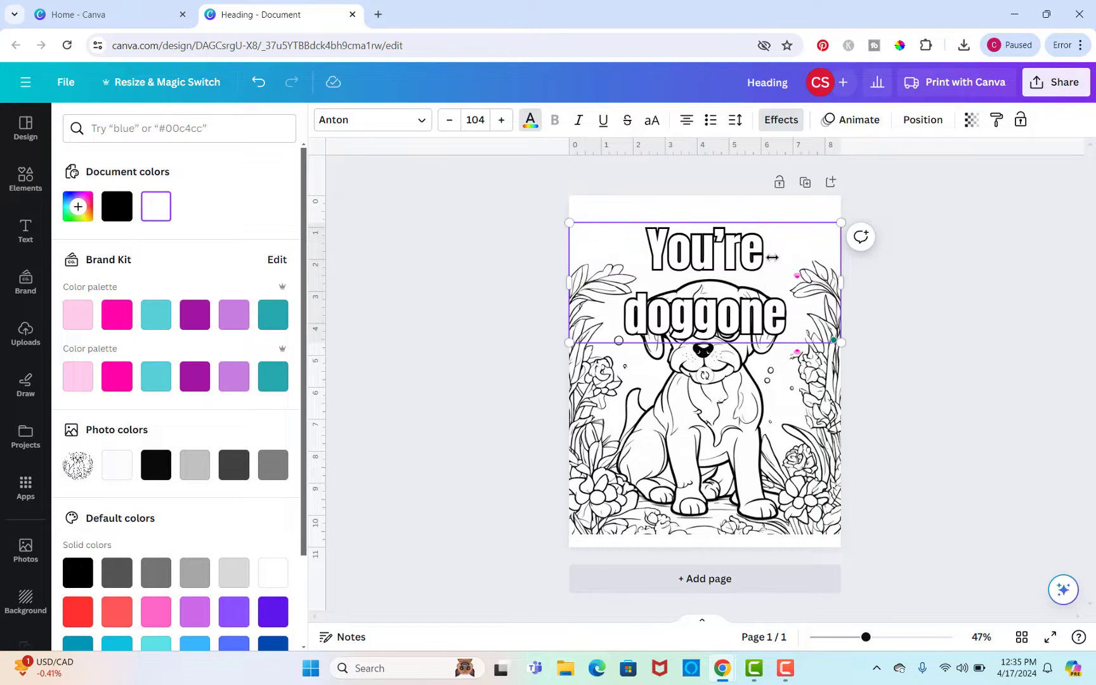
text( cute)
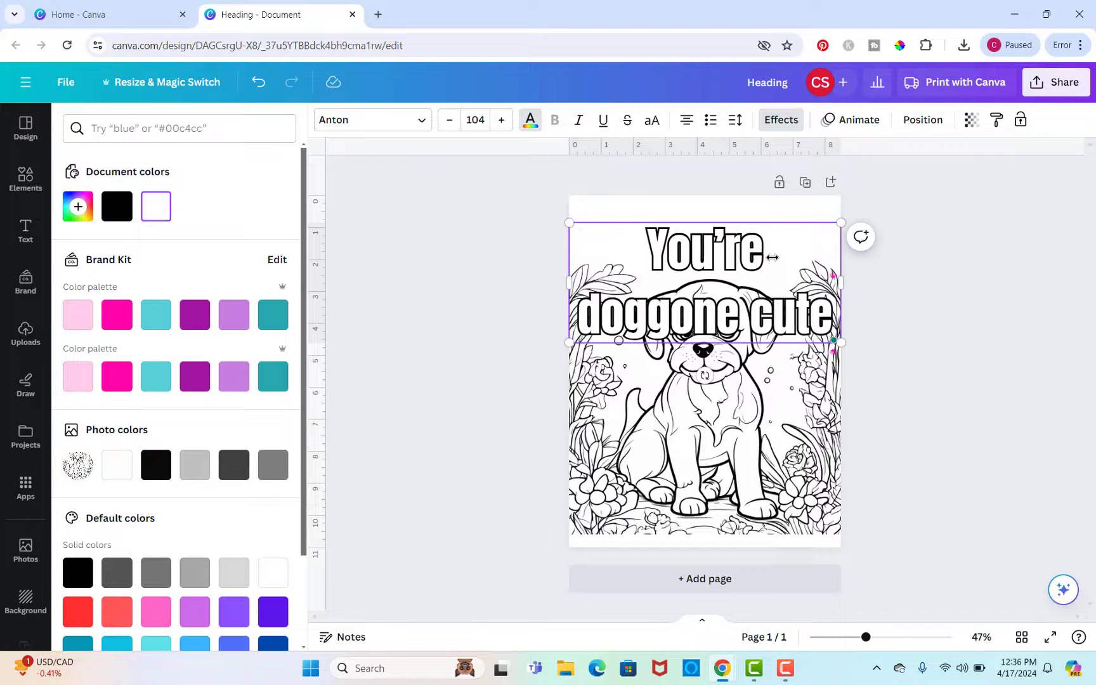
text(!)
drag(738, 253, 737, 239)
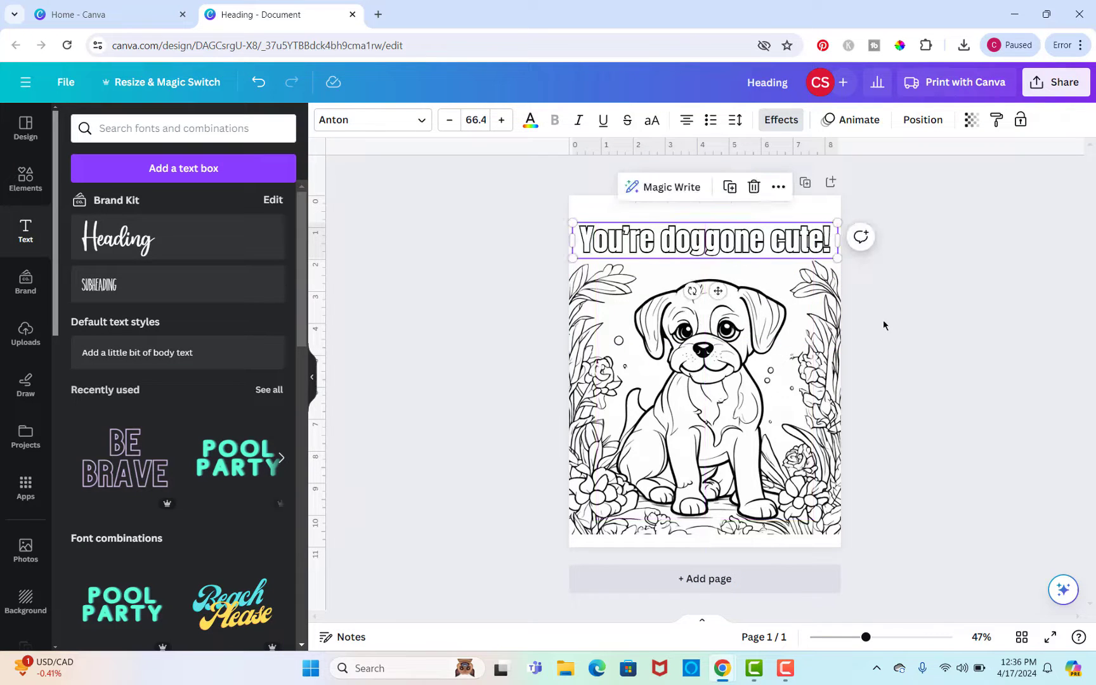
click(893, 349)
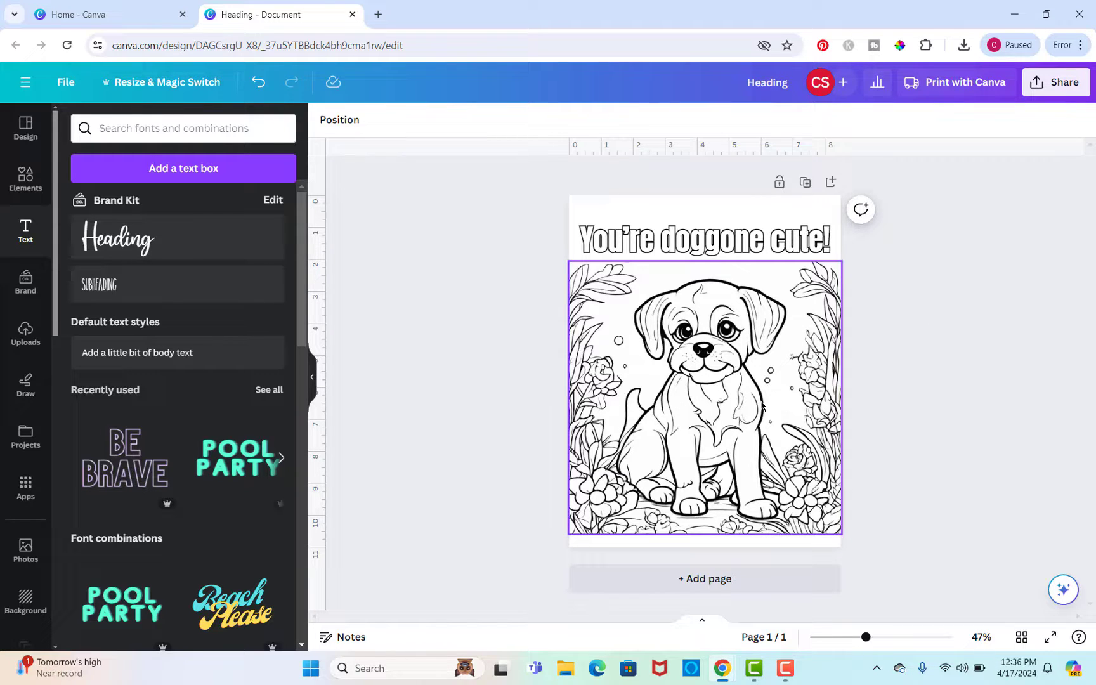
Add a second page and generate Magic Media images from the prompt "cute smiling cat coloring page".
click(718, 582)
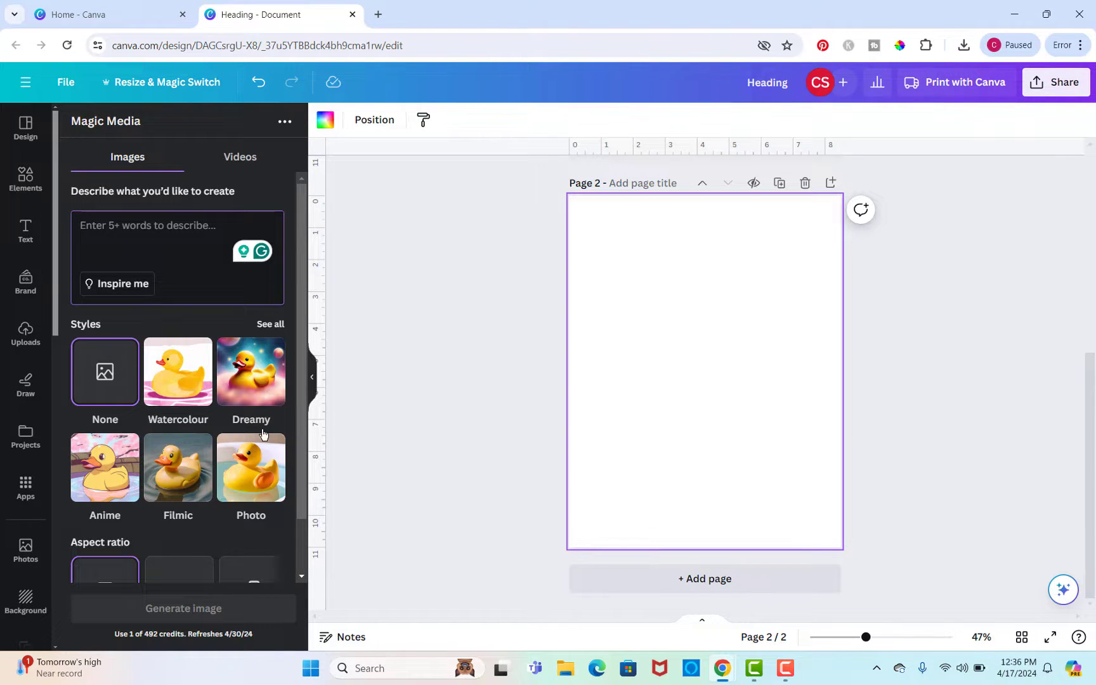
click(83, 225)
text(cute cat)
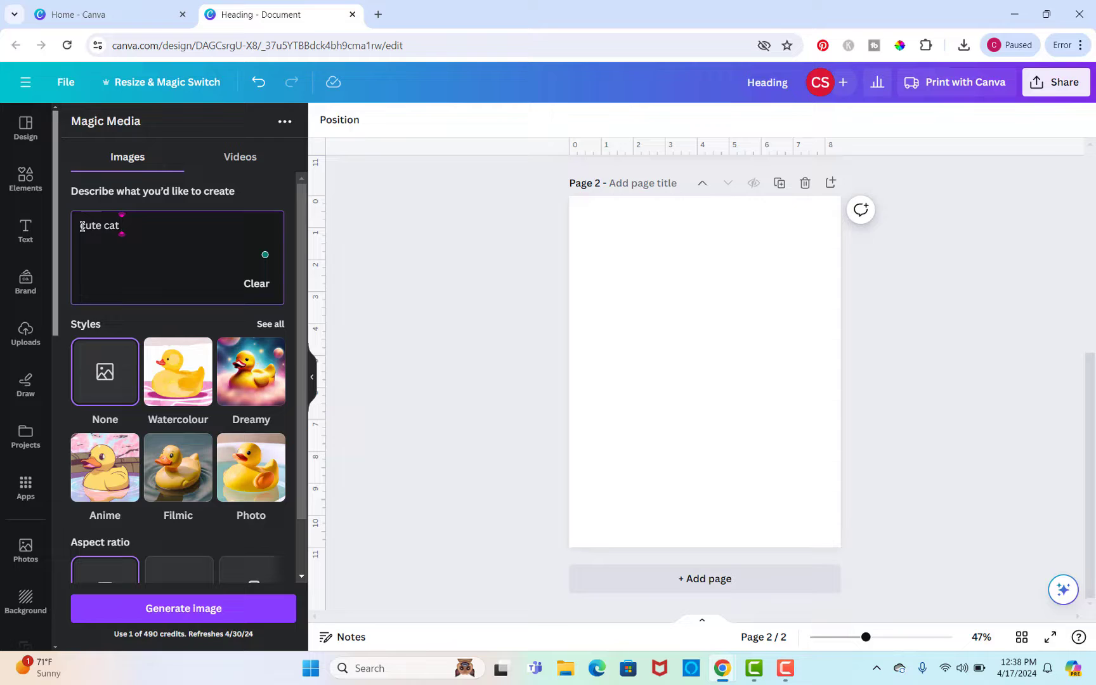
text( coloring page)
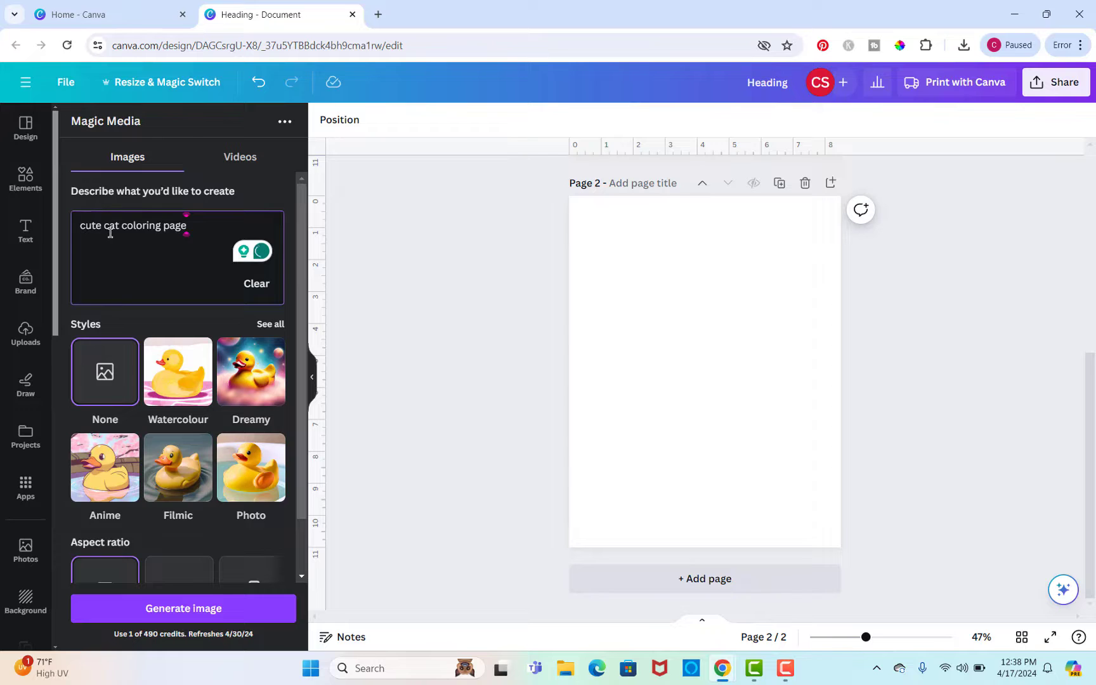
click(103, 226)
text(smiling)
key(Return)
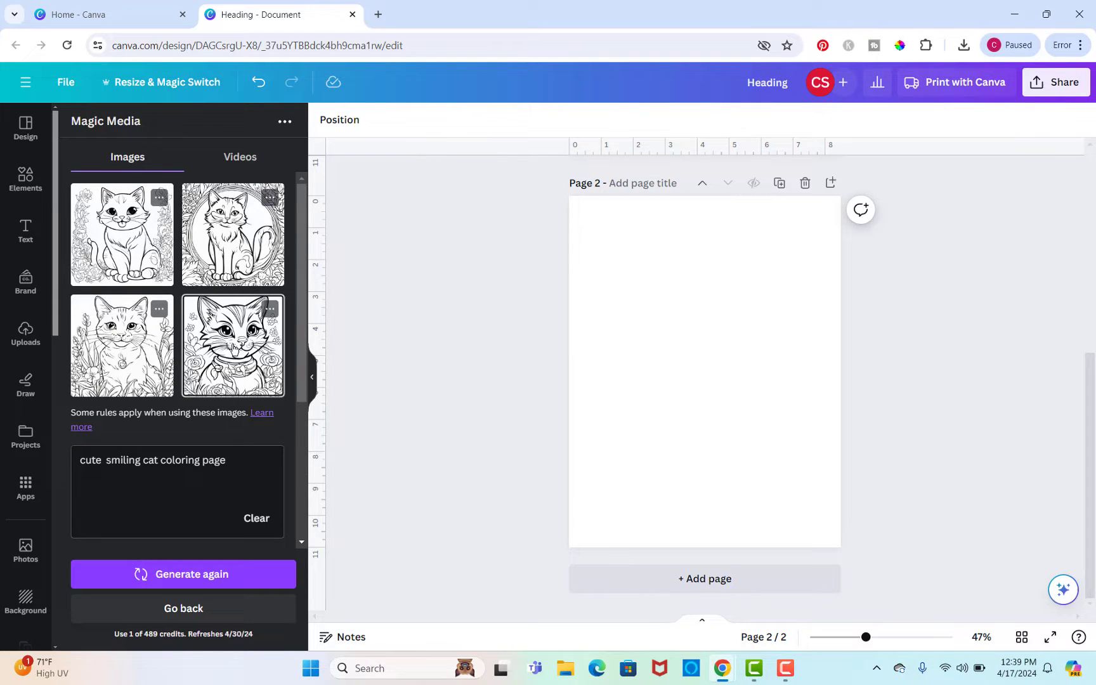
Insert the generated close-up cat wearing a collar among roses, enlarge it to nearly the page width and centre it on page 2.
click(234, 347)
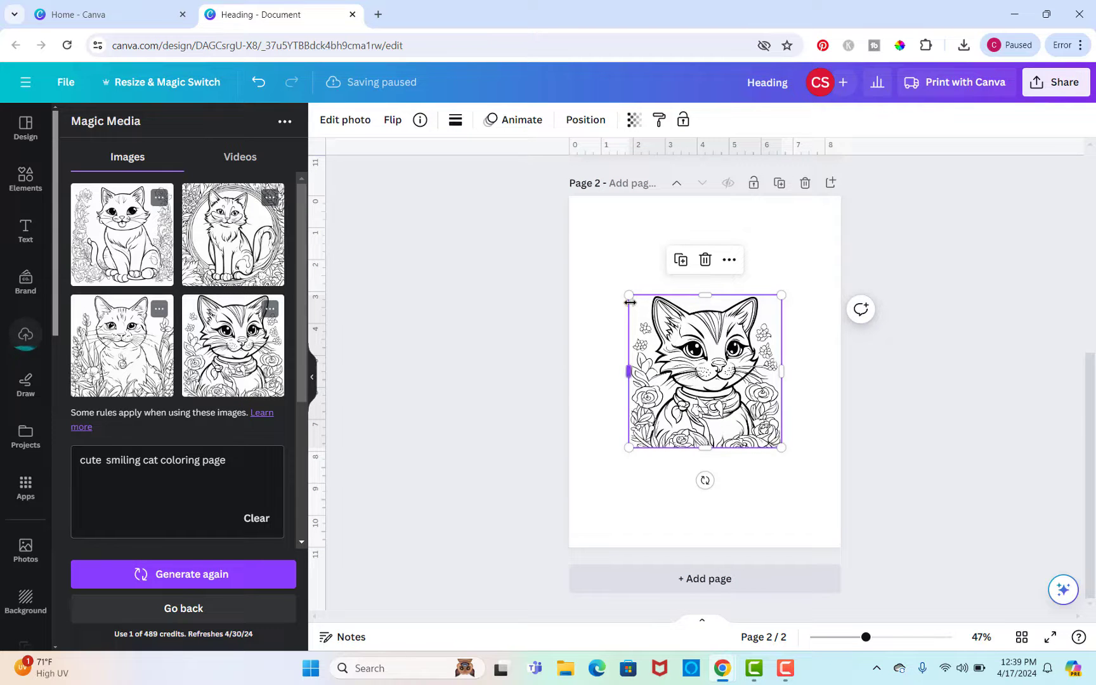
drag(629, 295, 573, 215)
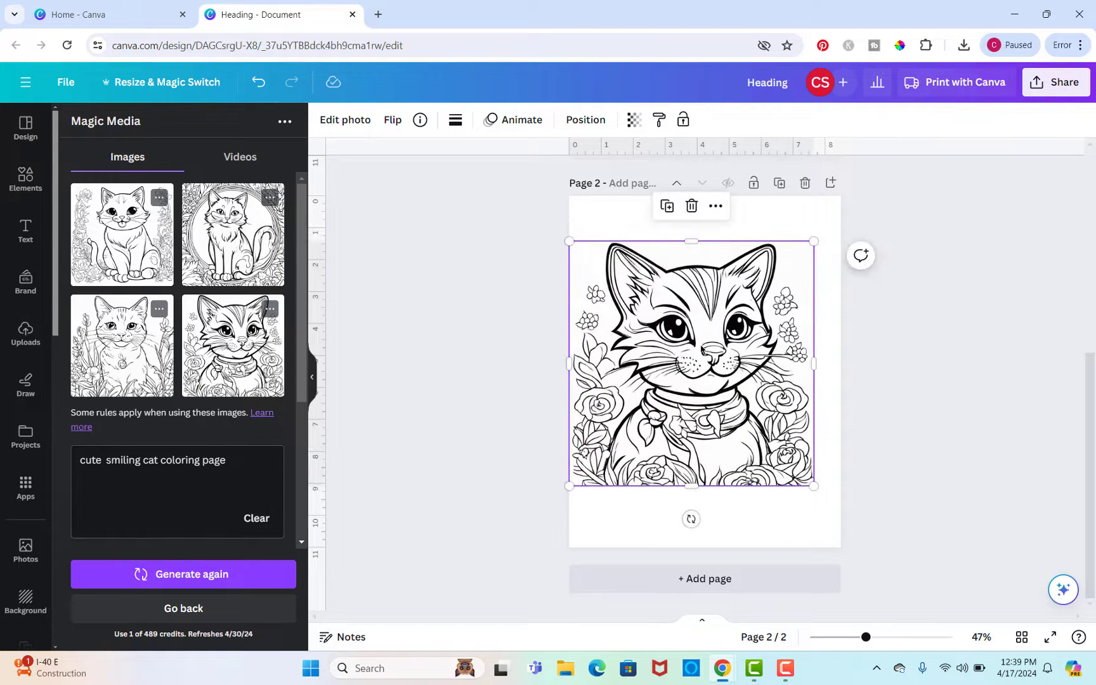
drag(701, 345, 721, 366)
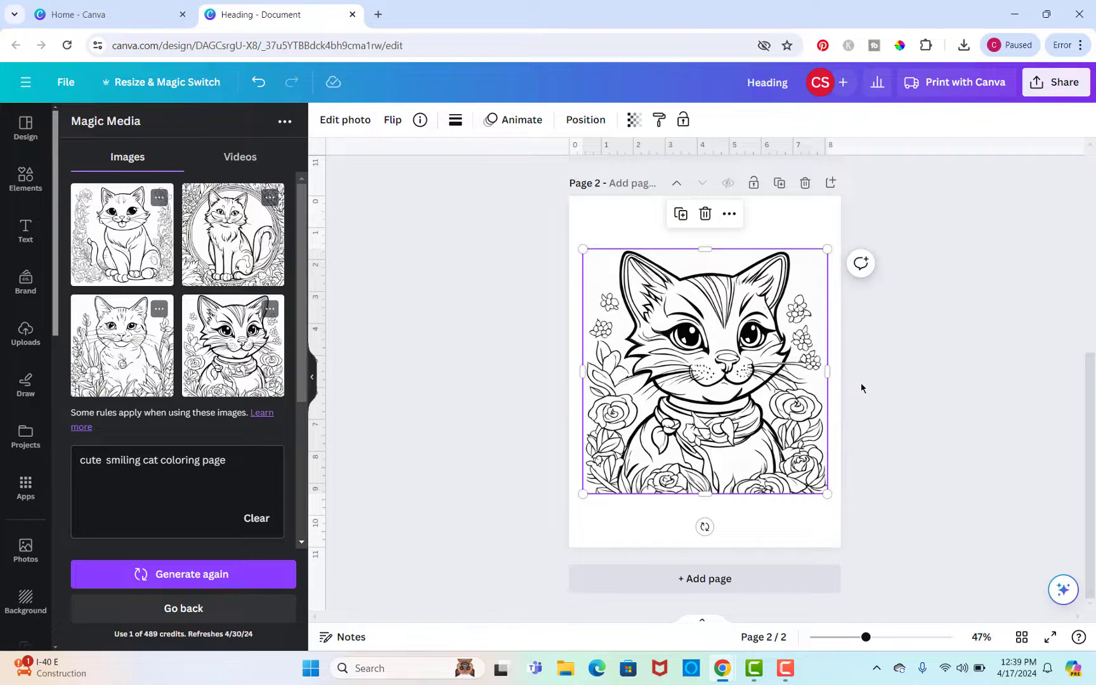
click(637, 242)
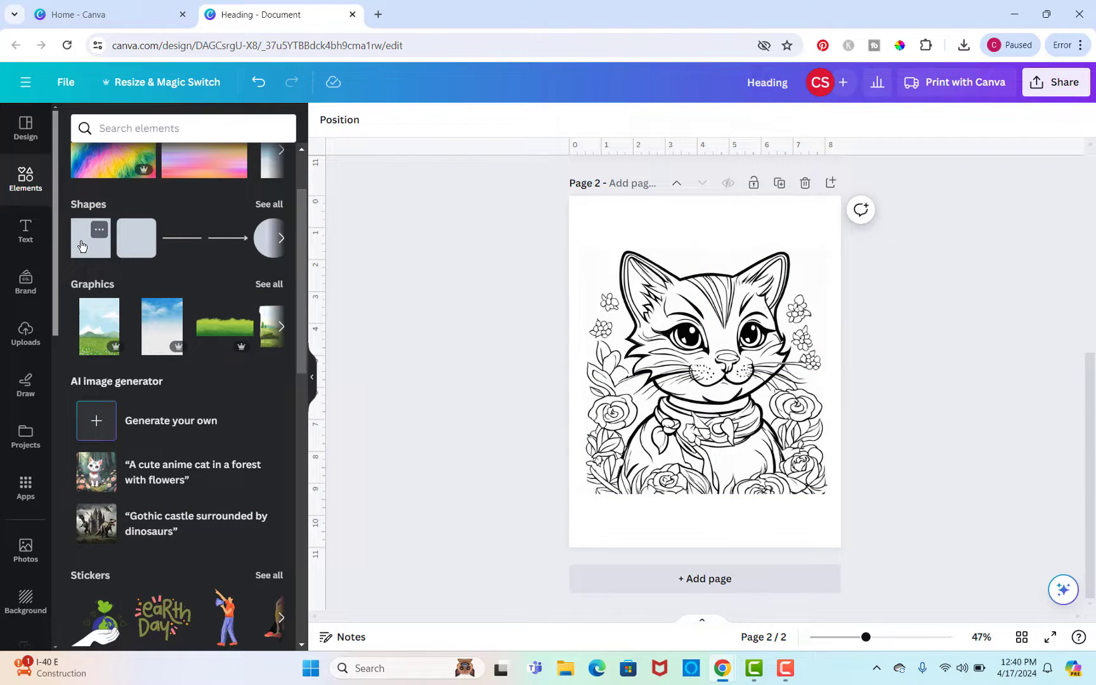
Add a square shape to page 2 and stretch it over the cat image to about 7.65 by 9.47 in.
click(82, 246)
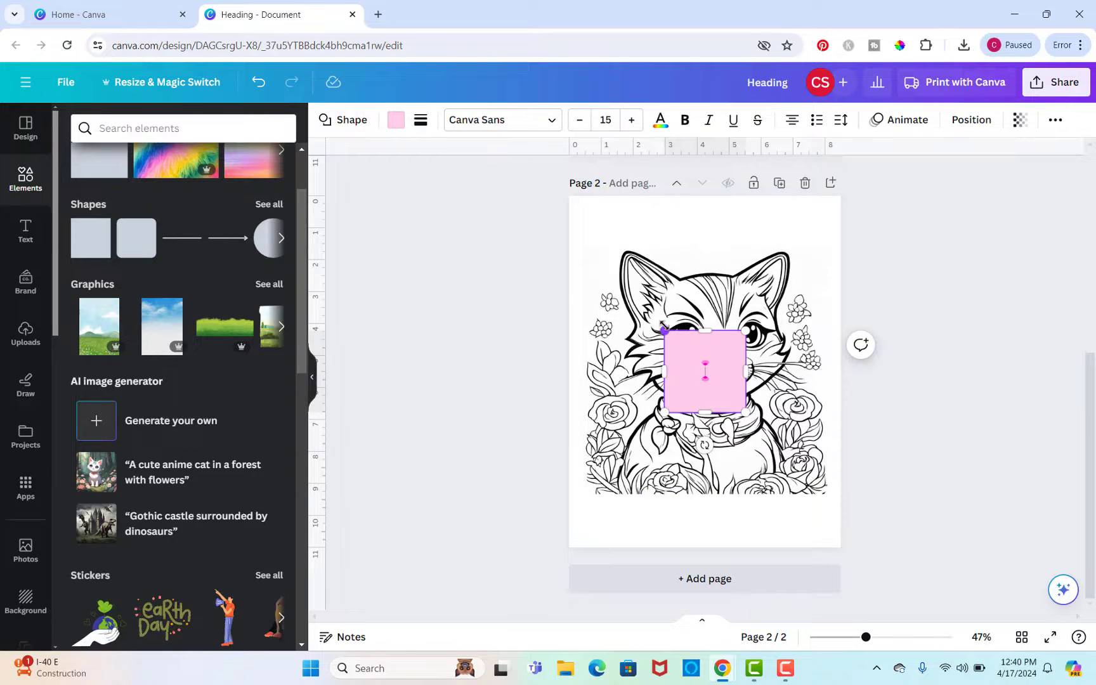
drag(664, 331, 596, 216)
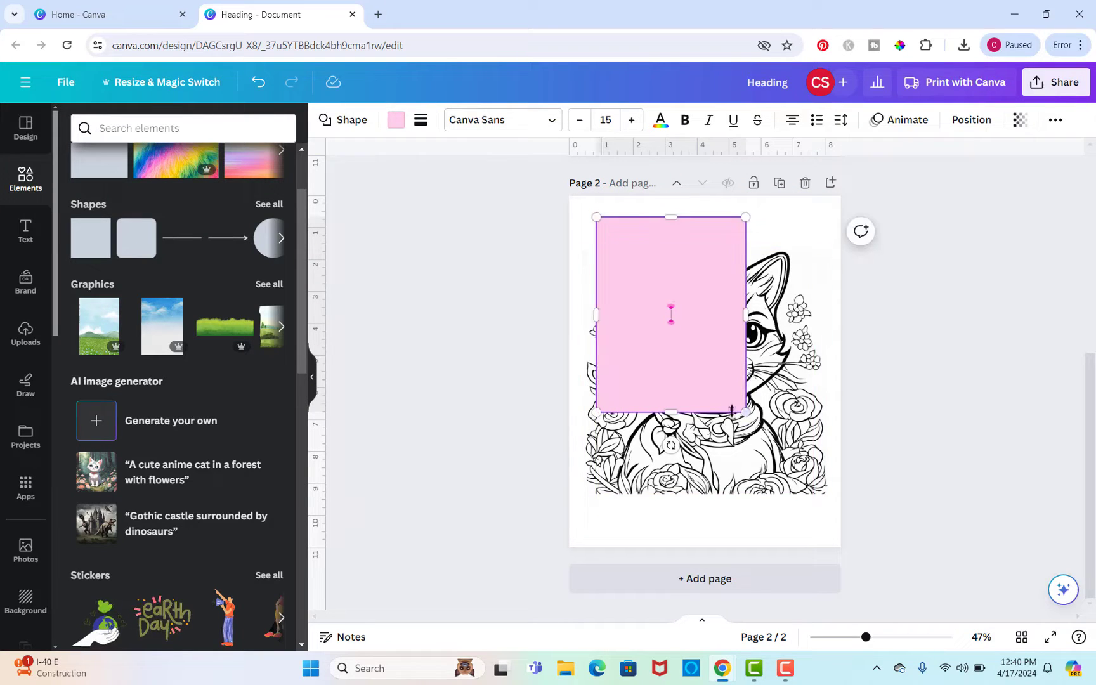
drag(673, 411, 671, 520)
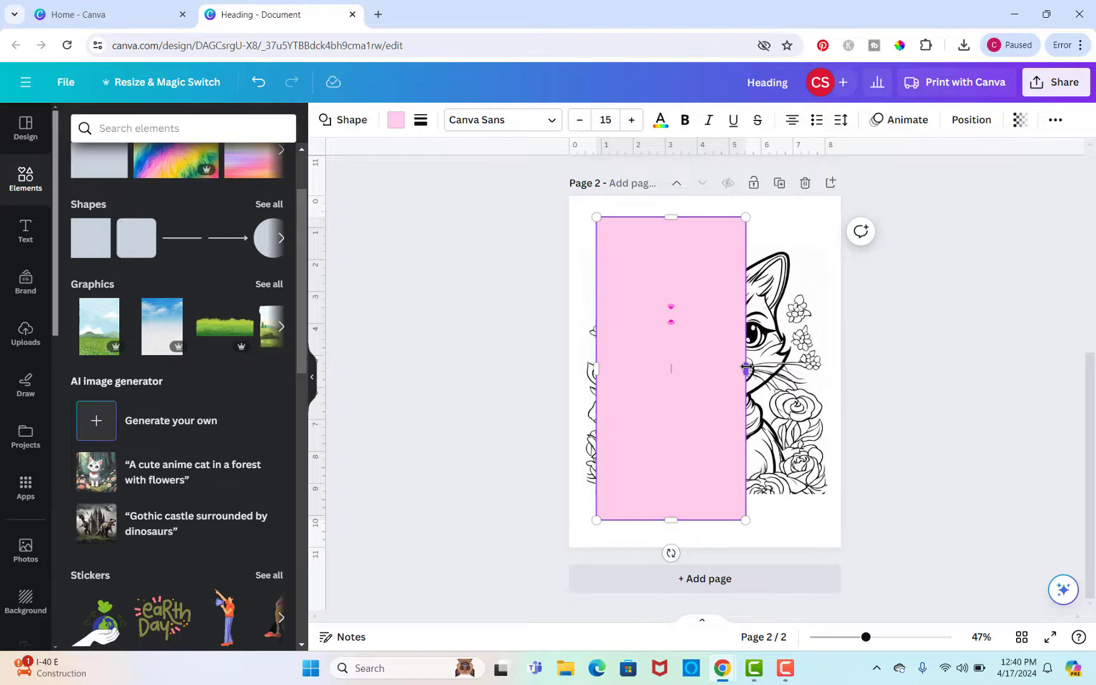
drag(747, 369, 827, 370)
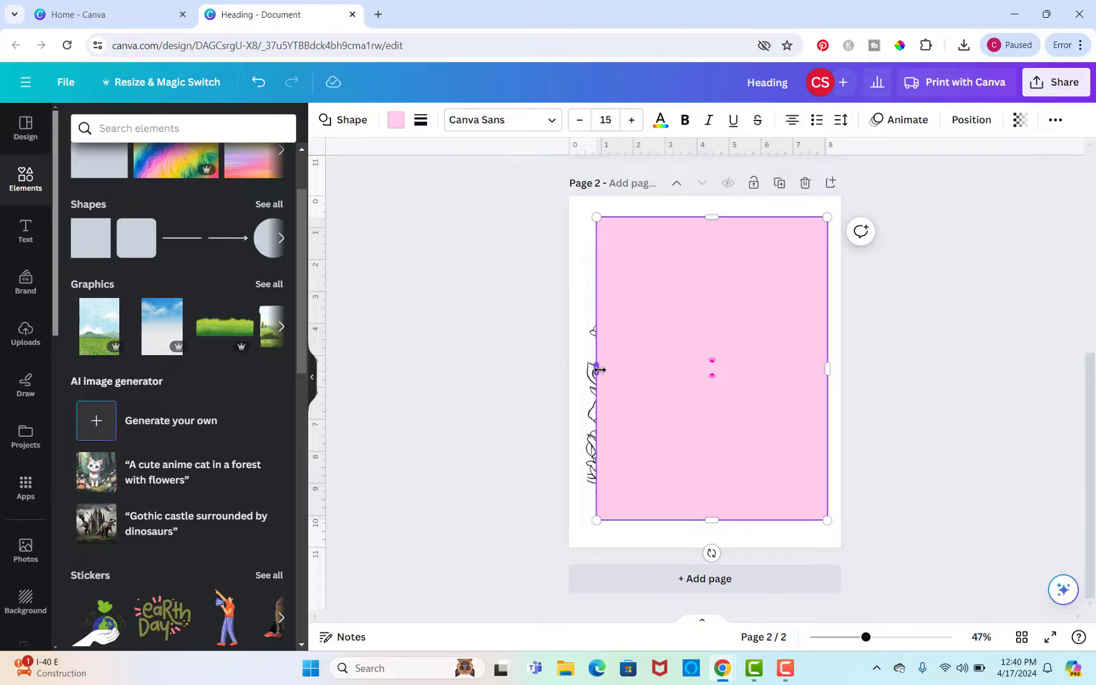
drag(600, 370, 583, 369)
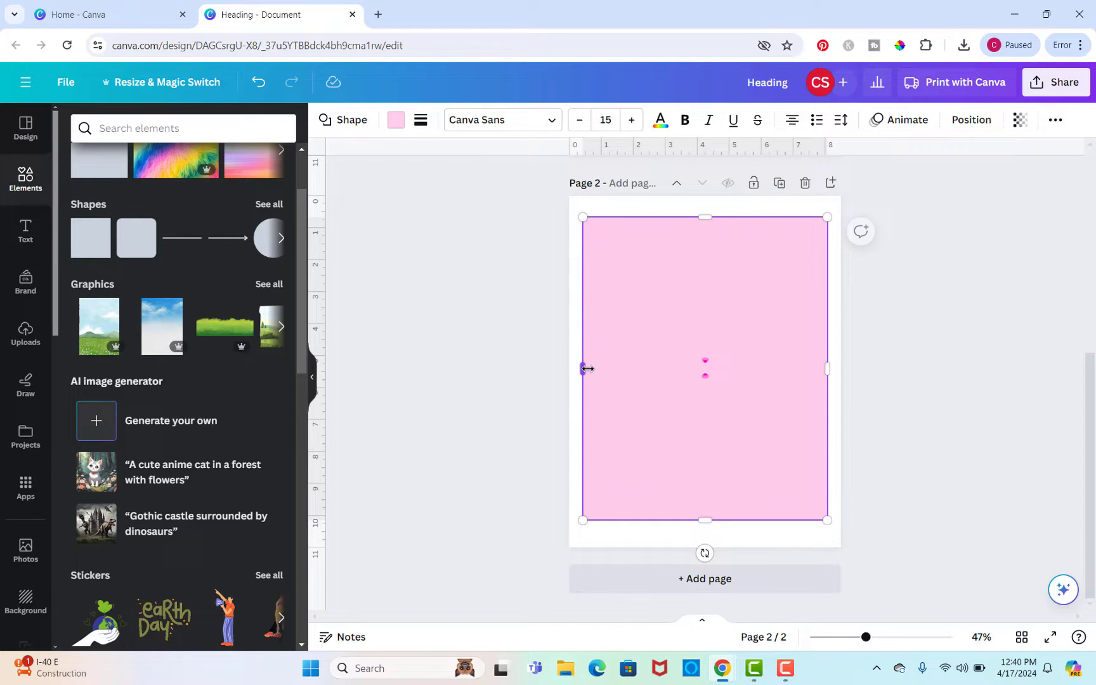
Fill the rectangle with white and give it a solid border with a weight of 5.
click(394, 125)
click(228, 209)
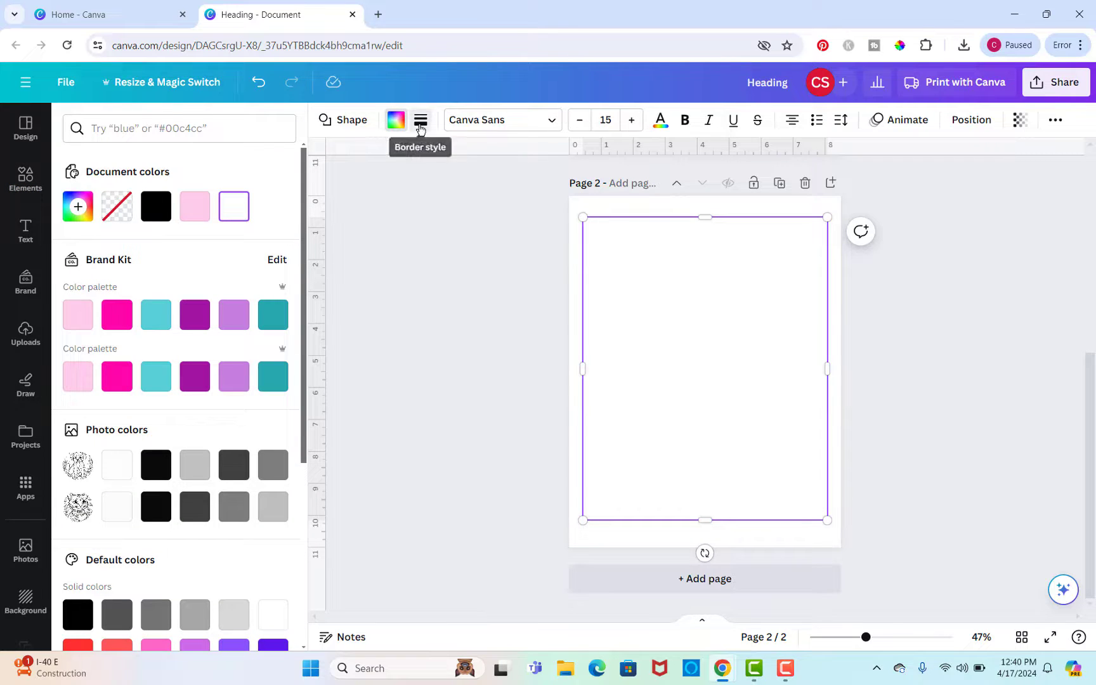
click(420, 122)
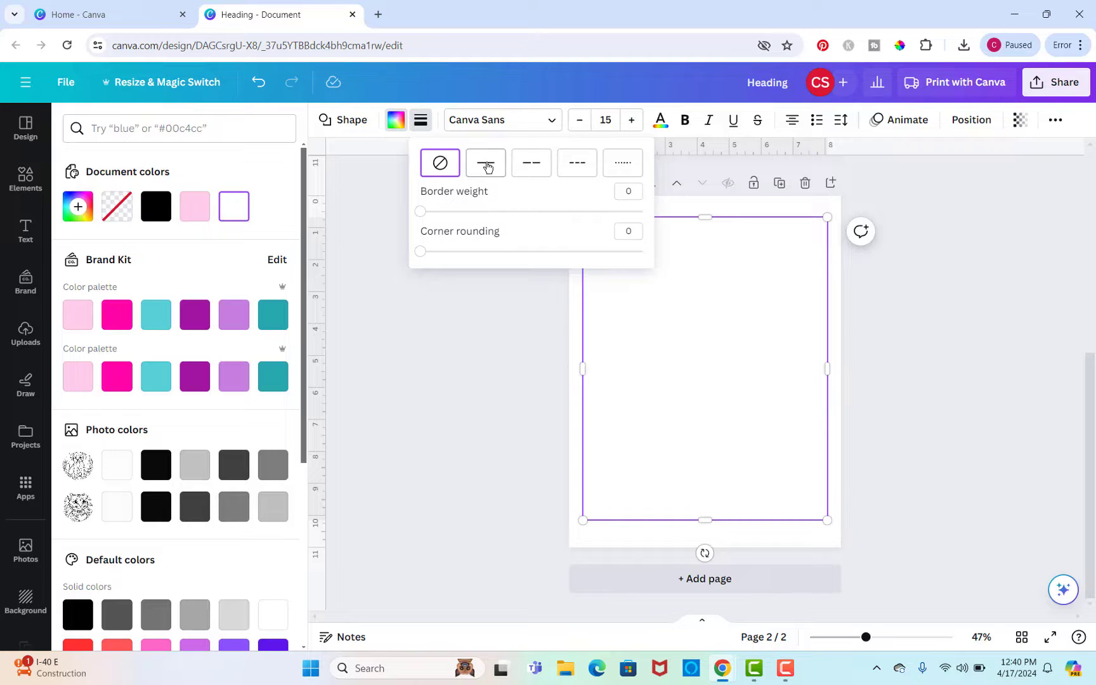
click(486, 165)
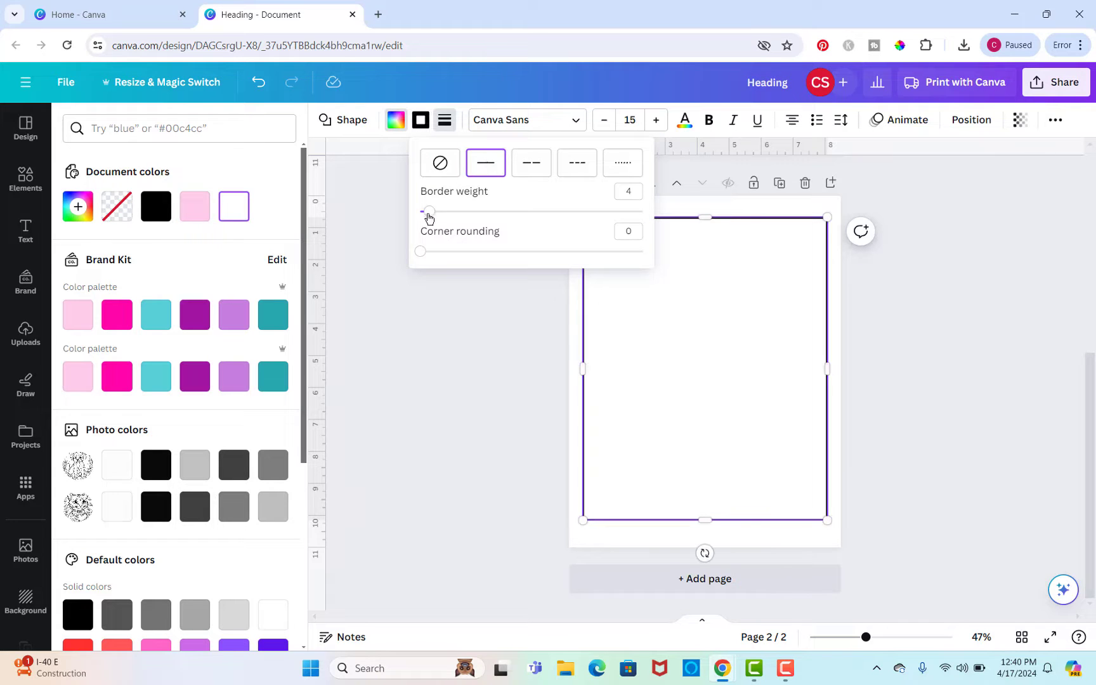
mouse_move(428, 217)
mouse_down()
mouse_move(464, 213)
mouse_move(432, 210)
mouse_up()
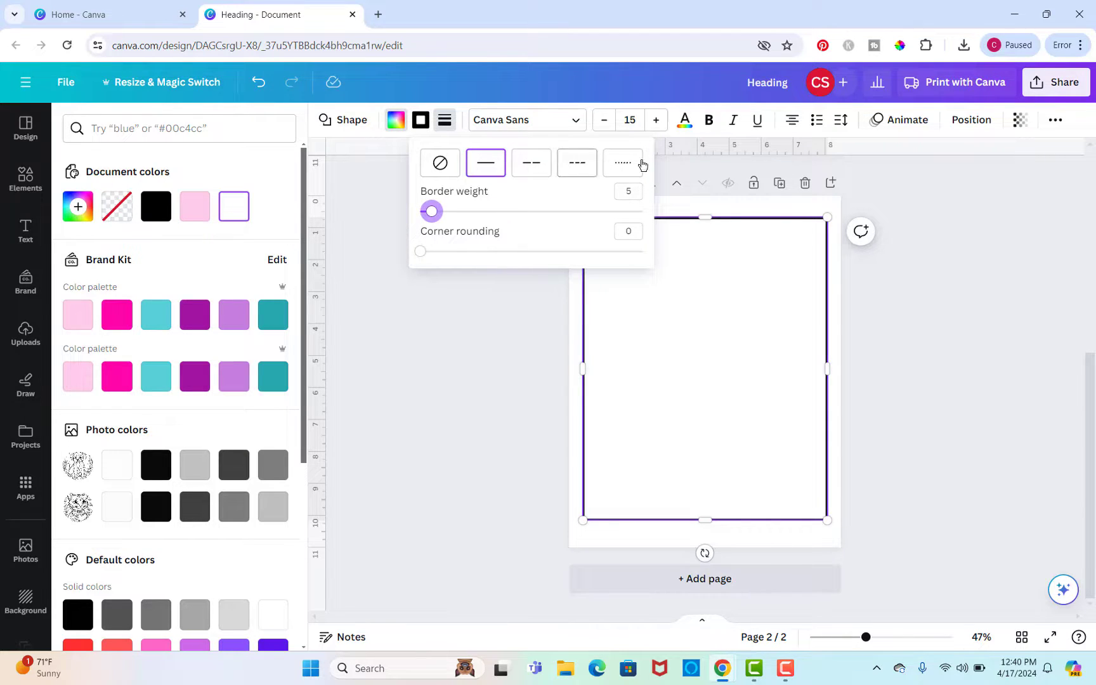
click(837, 290)
Send the bordered rectangle to the back, behind the cat image.
click(734, 300)
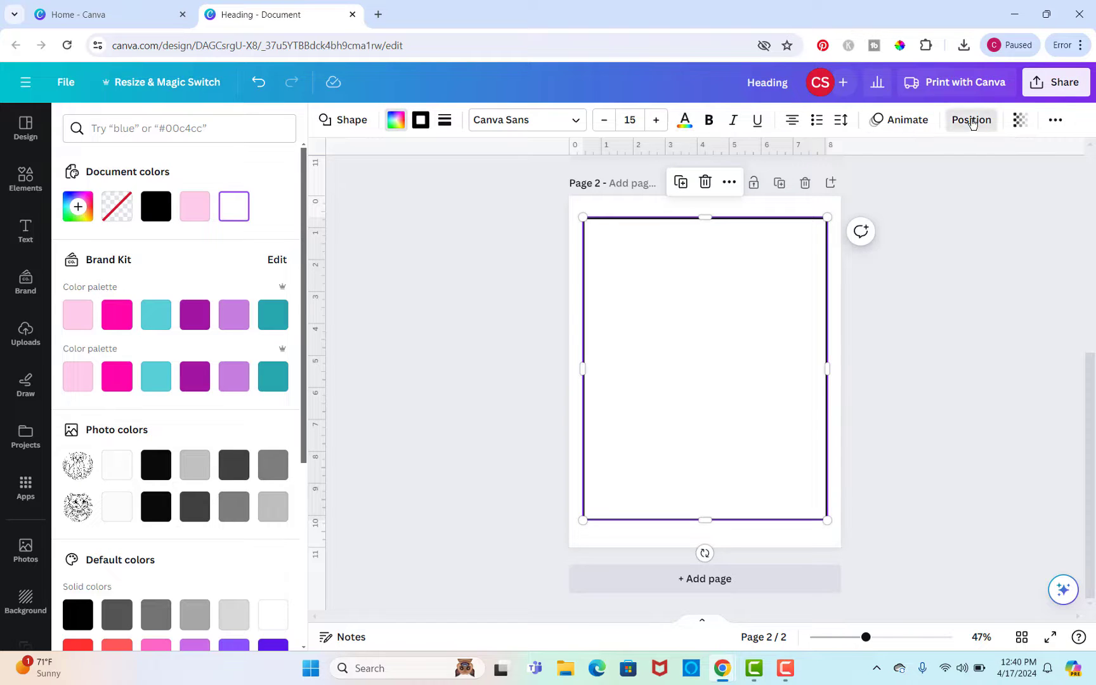
click(977, 123)
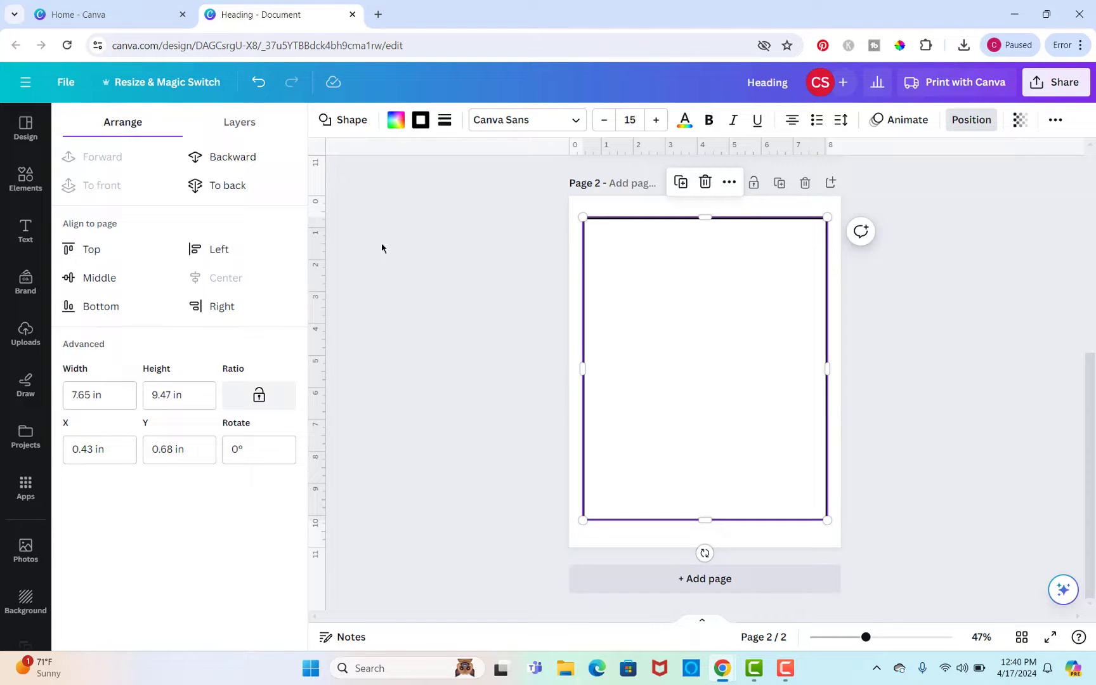
click(227, 186)
click(576, 303)
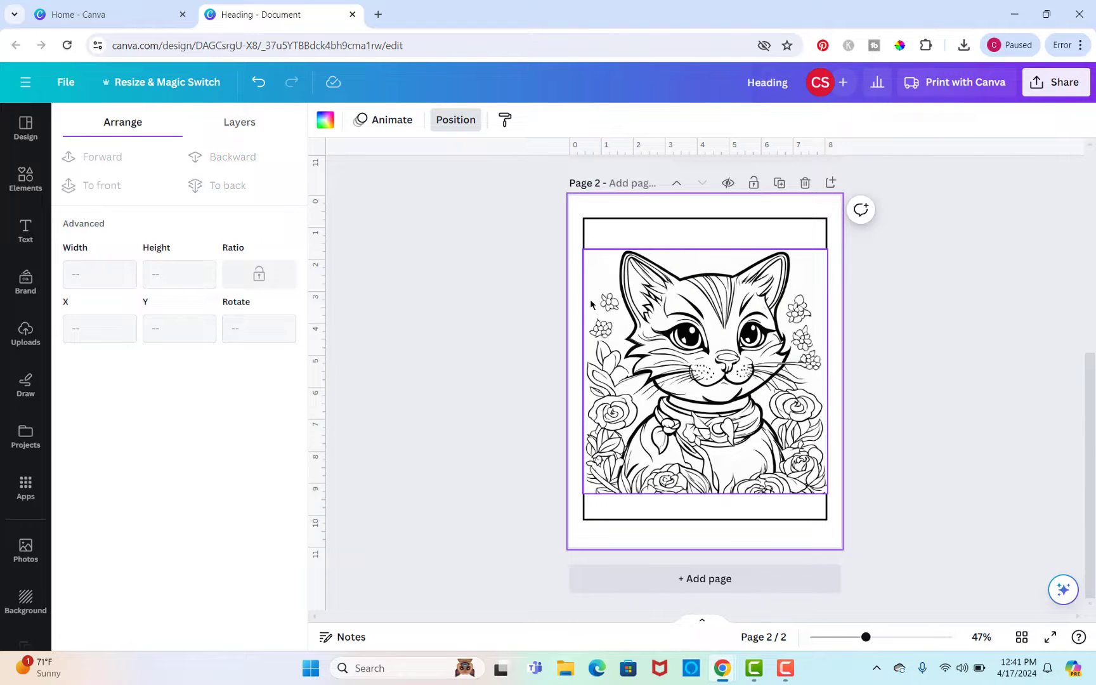
Widen the border rectangle slightly on both sides so it clears the side edges of the cat image.
click(696, 239)
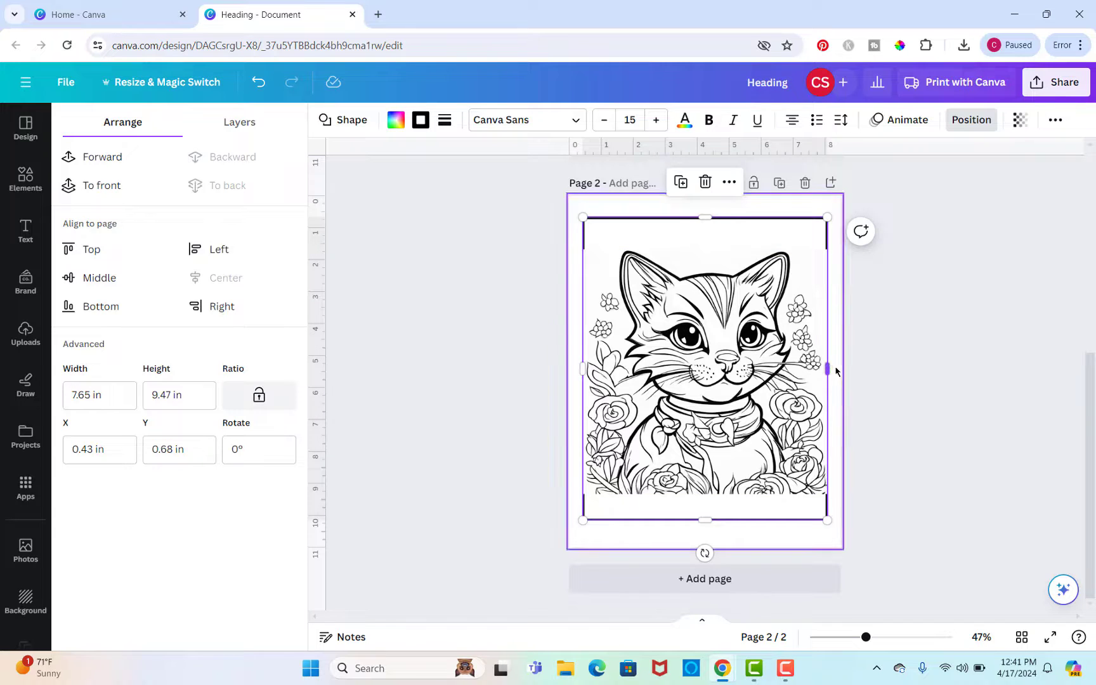
drag(836, 372, 842, 372)
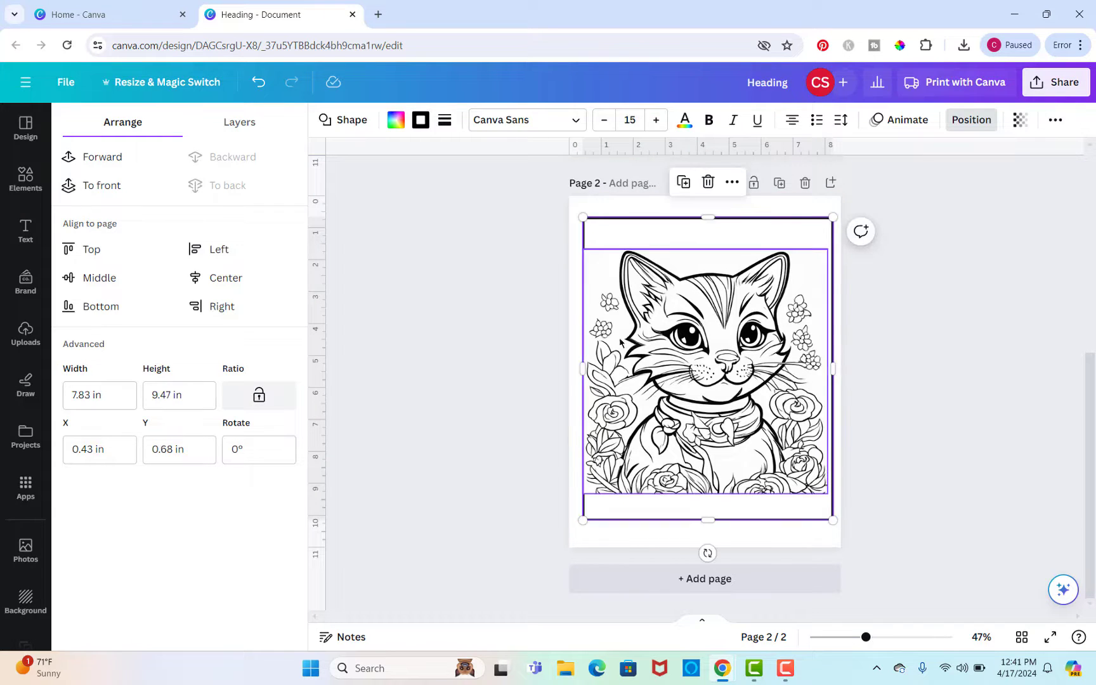
drag(584, 366, 576, 366)
click(888, 440)
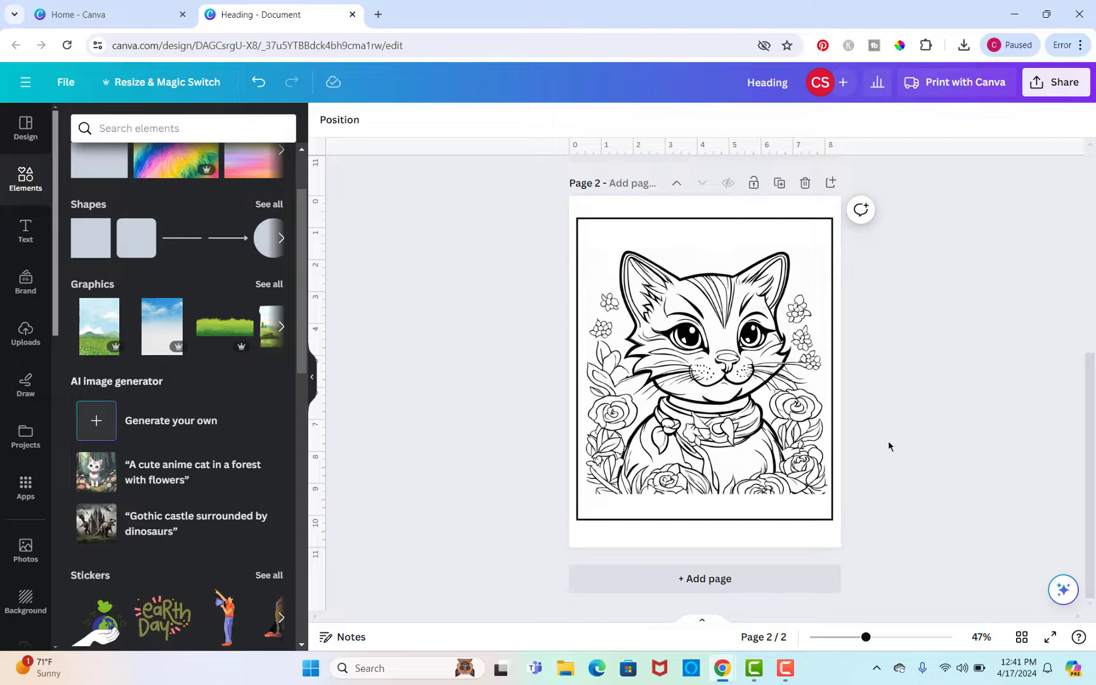
Review the two coloring pages and inspect the extra generation options for the cat image with the circular background.
scroll(889, 446, up, 5)
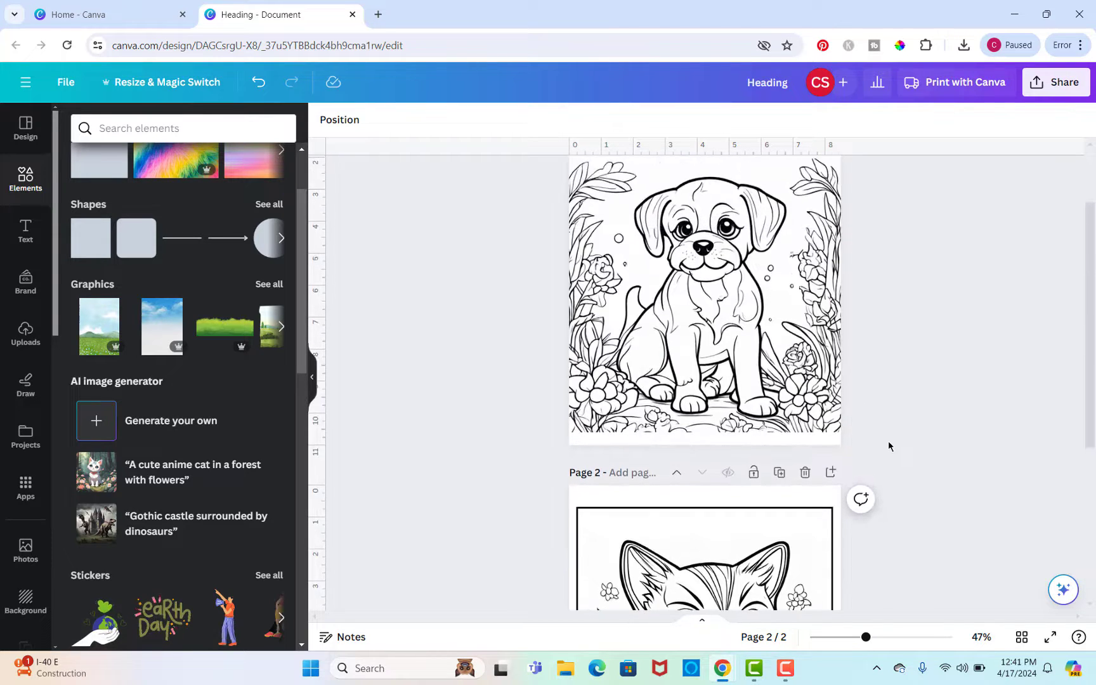
scroll(889, 446, down, 5)
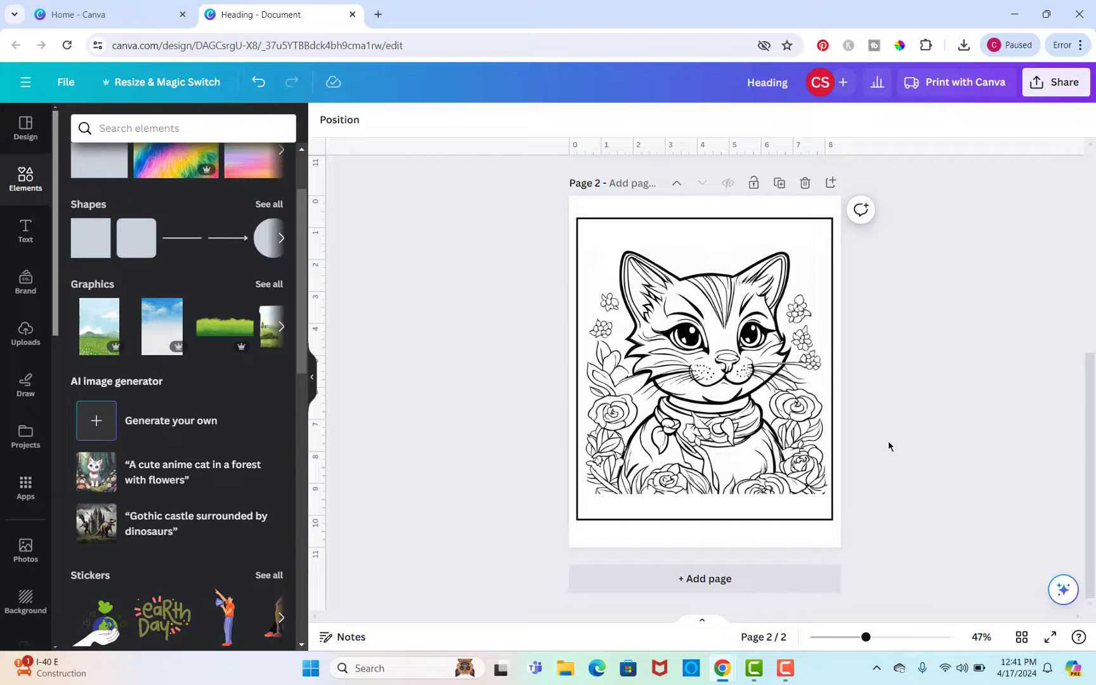
click(234, 432)
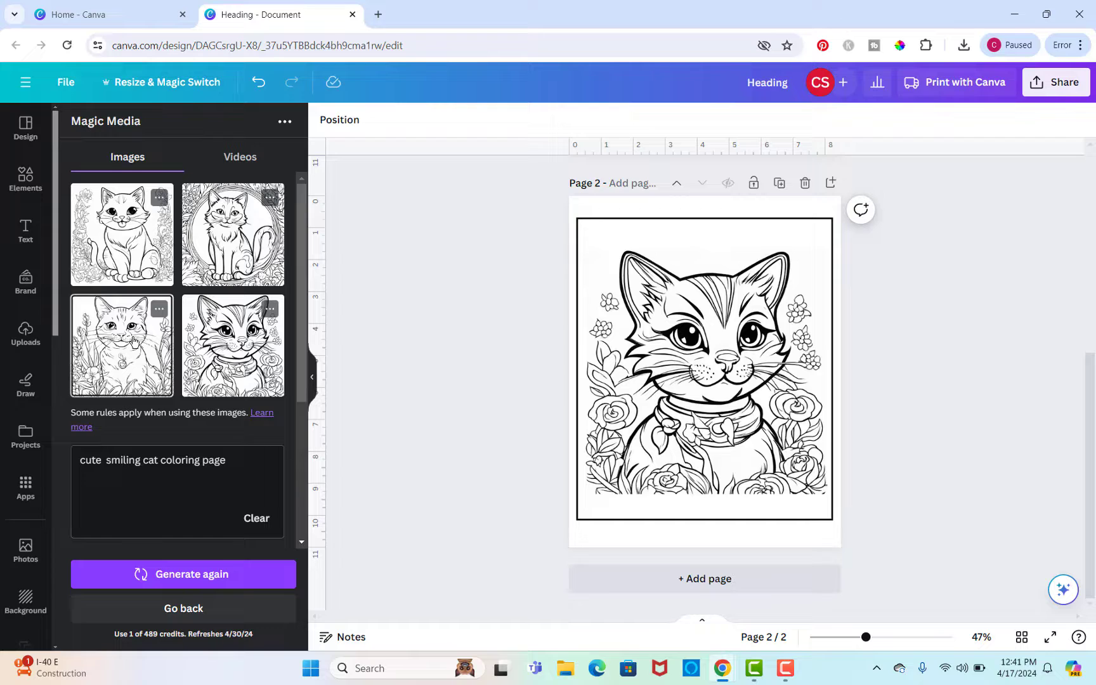
click(271, 198)
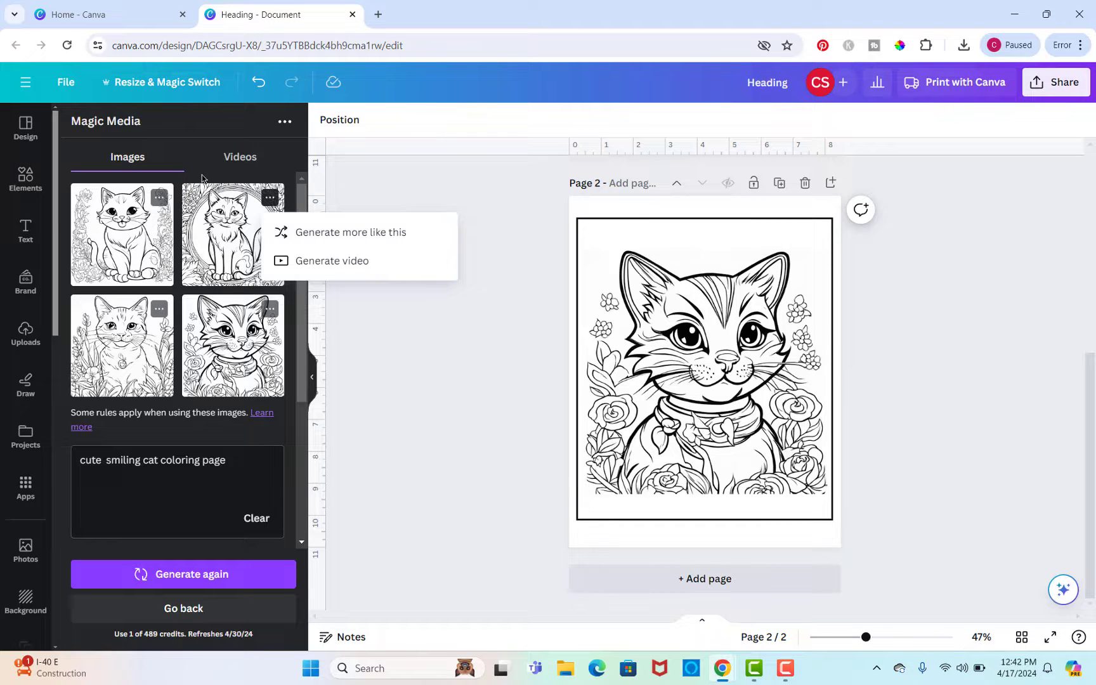
click(285, 431)
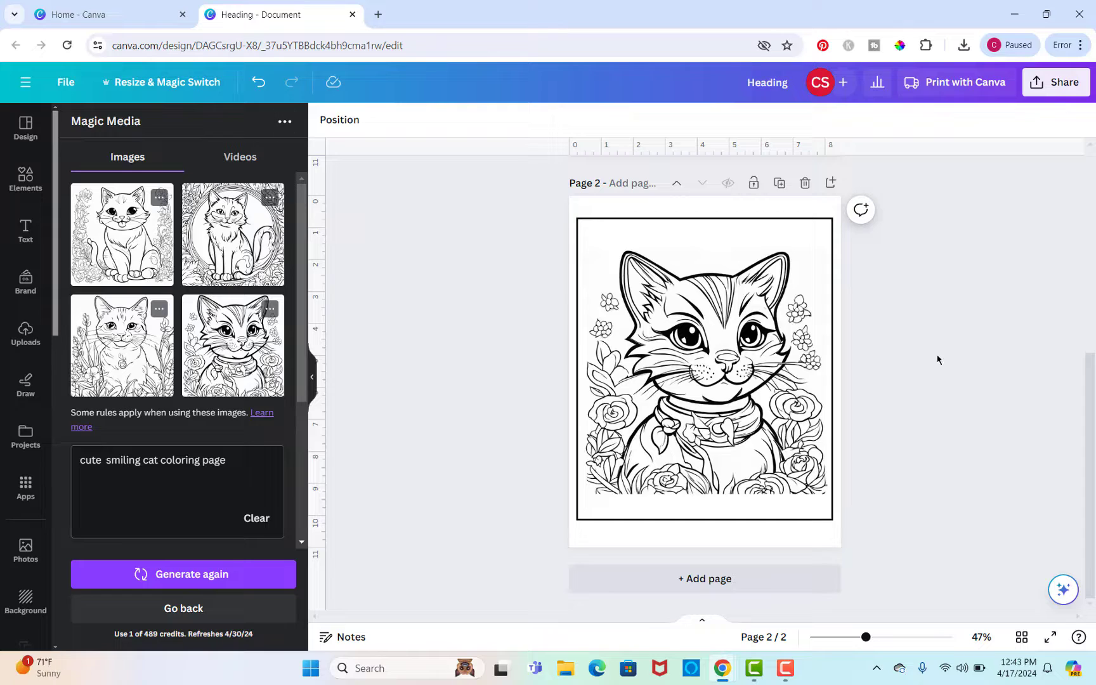